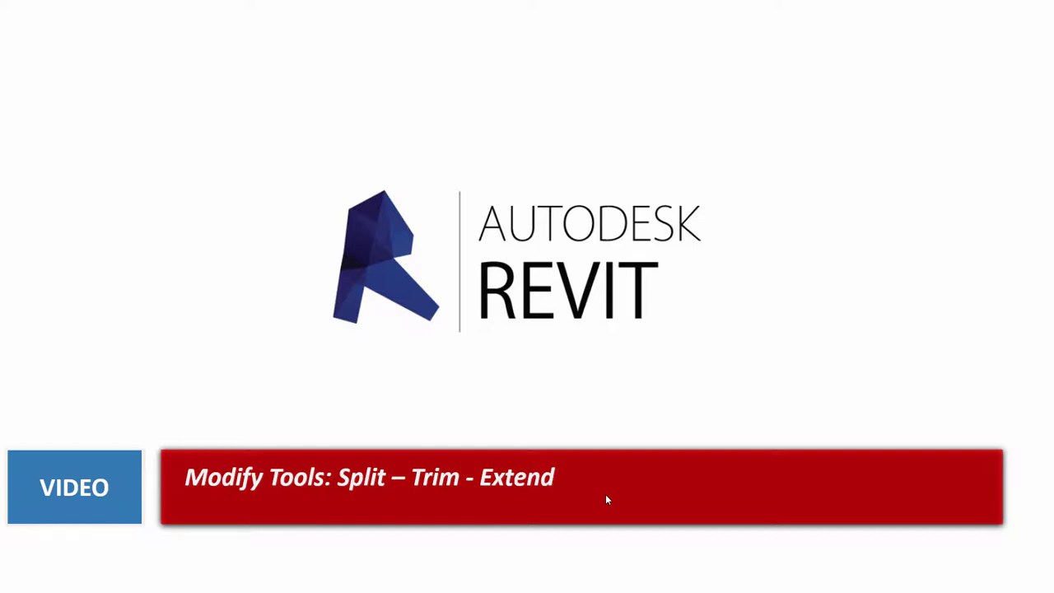
Advance the intro slides to the lesson contents slide
{"action": "left_click", "coordinate": [605, 499]}
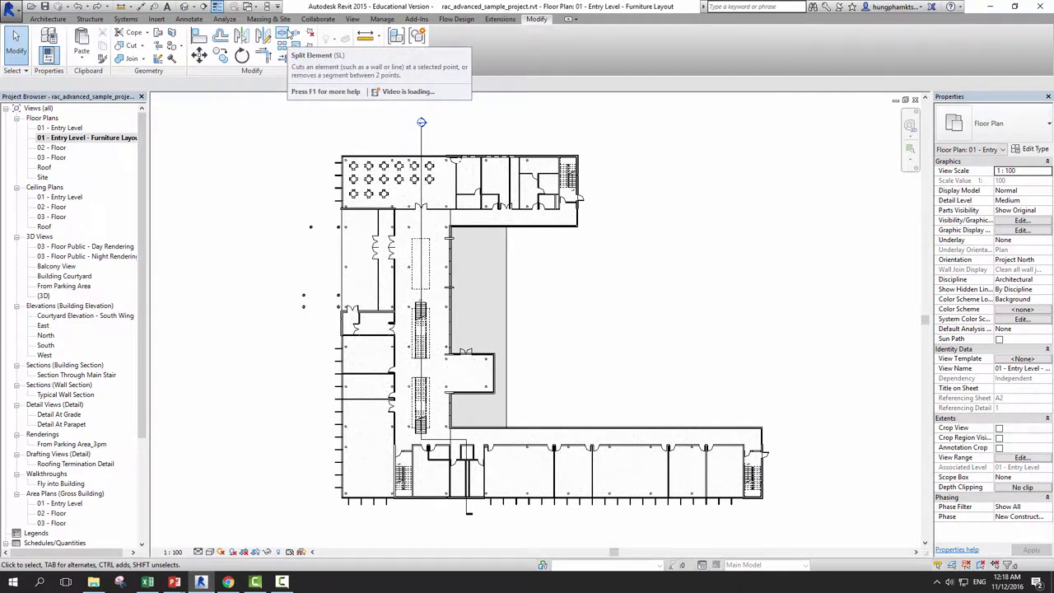
{"action": "mouse_move", "coordinate": [282, 34]}
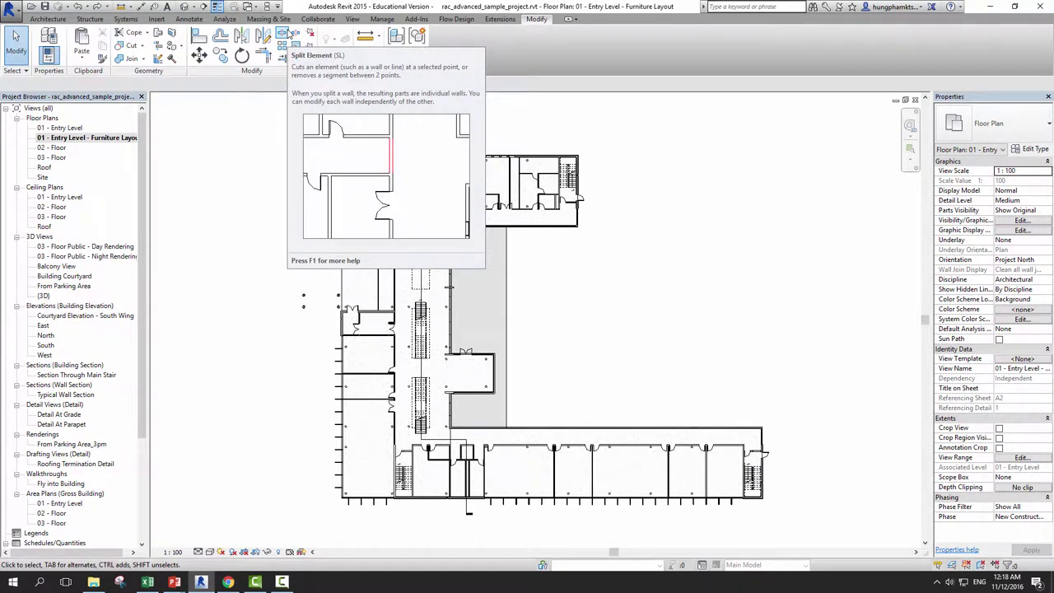
Zoom into the top rooms, select the partition wall beside the seating area, and start Split Element
{"action": "scroll", "coordinate": [391, 315], "scroll_direction": "up", "scroll_amount": 3}
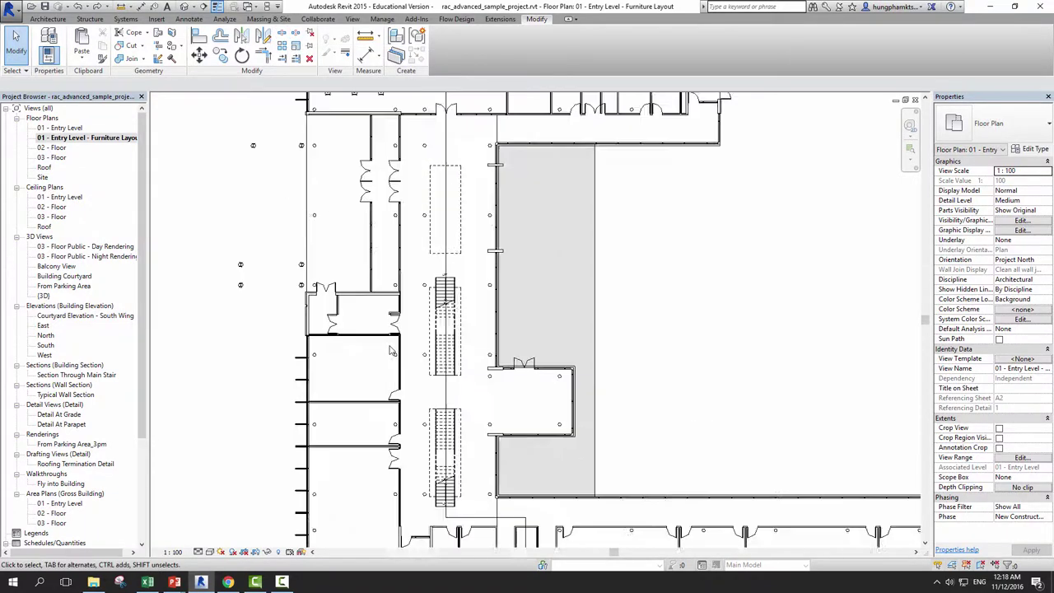
{"action": "scroll", "coordinate": [392, 316], "scroll_direction": "up", "scroll_amount": 2}
{"action": "mouse_move", "coordinate": [392, 316]}
{"action": "middle_mouse_down"}
{"action": "mouse_move", "coordinate": [480, 217]}
{"action": "mouse_move", "coordinate": [412, 363]}
{"action": "middle_mouse_up"}
{"action": "scroll", "coordinate": [480, 217], "scroll_direction": "up", "scroll_amount": 2}
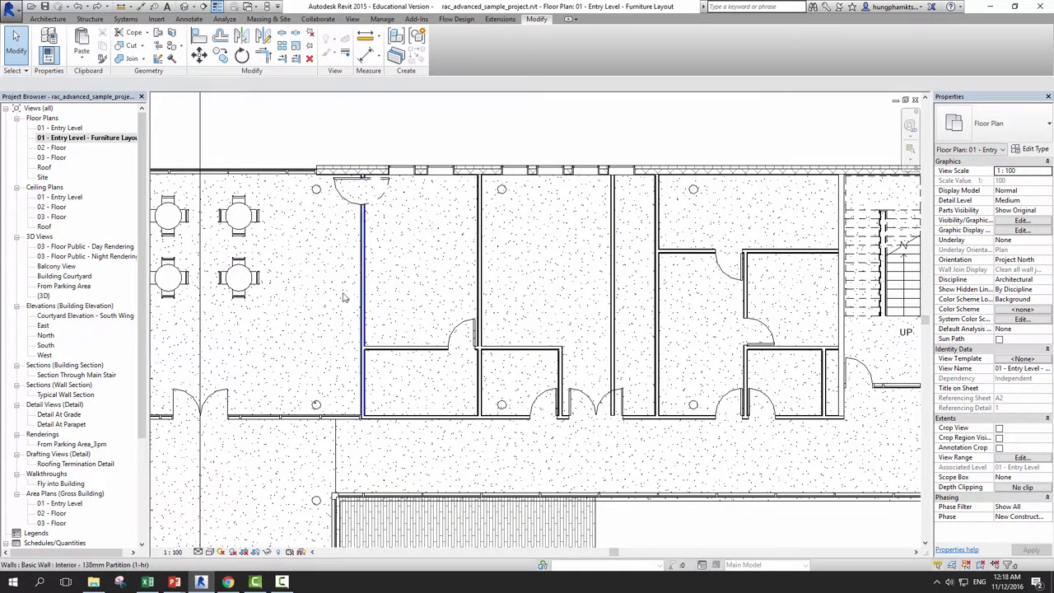
{"action": "scroll", "coordinate": [353, 354], "scroll_direction": "up", "scroll_amount": 3}
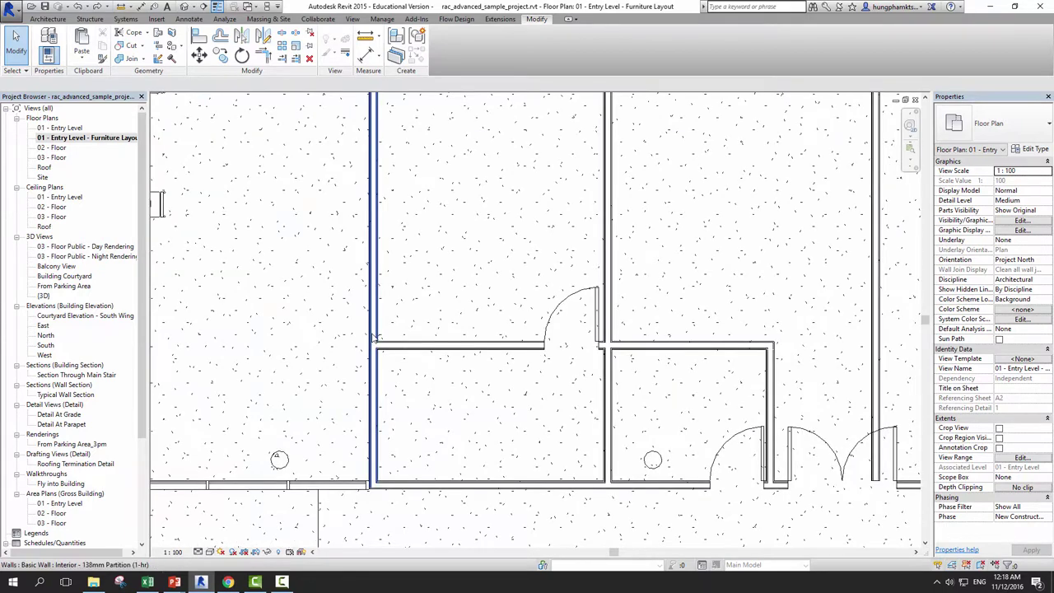
{"action": "left_click", "coordinate": [375, 341]}
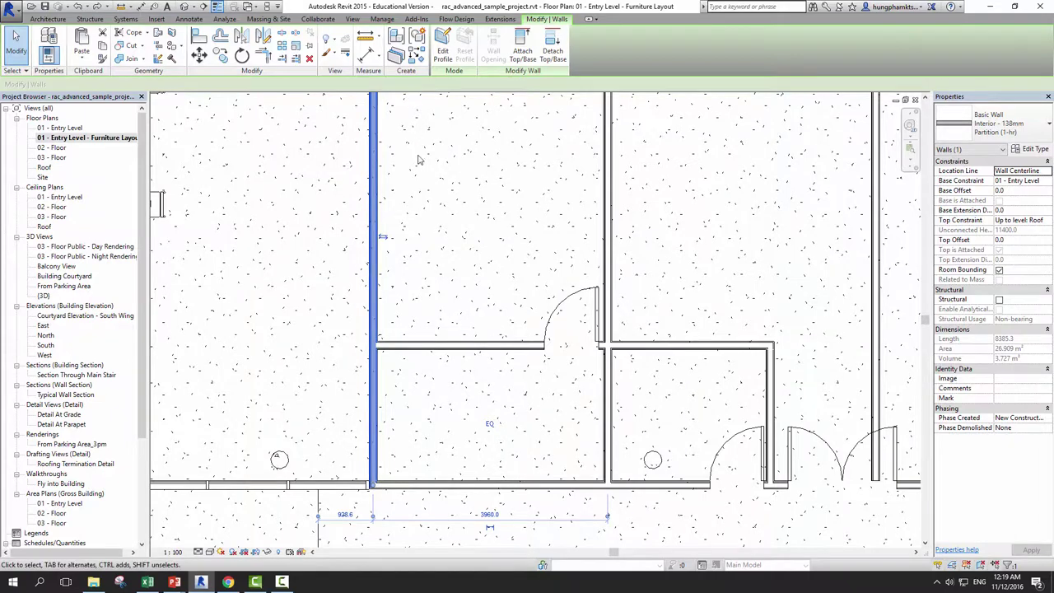
{"action": "scroll", "coordinate": [365, 285], "scroll_direction": "down", "scroll_amount": 2}
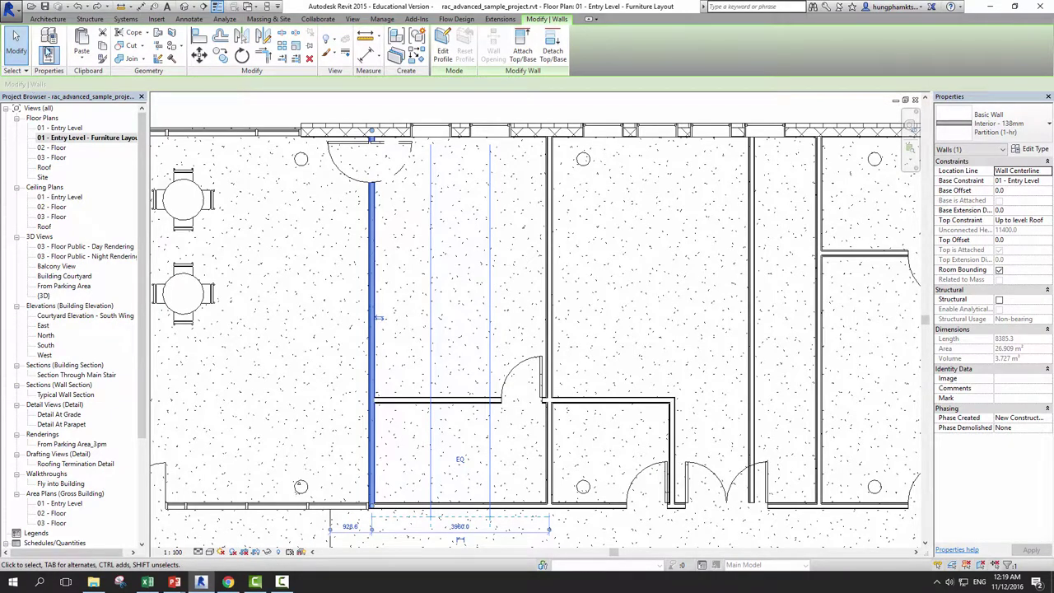
{"action": "left_click", "coordinate": [281, 32]}
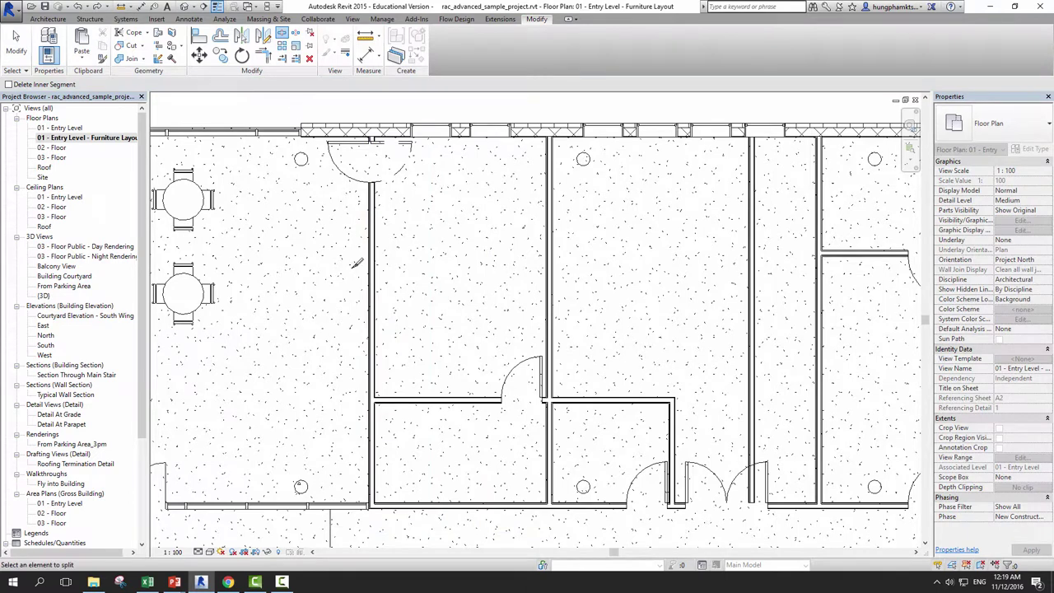
Split the partition wall 1800 mm above its base
{"action": "scroll", "coordinate": [369, 398], "scroll_direction": "up", "scroll_amount": 2}
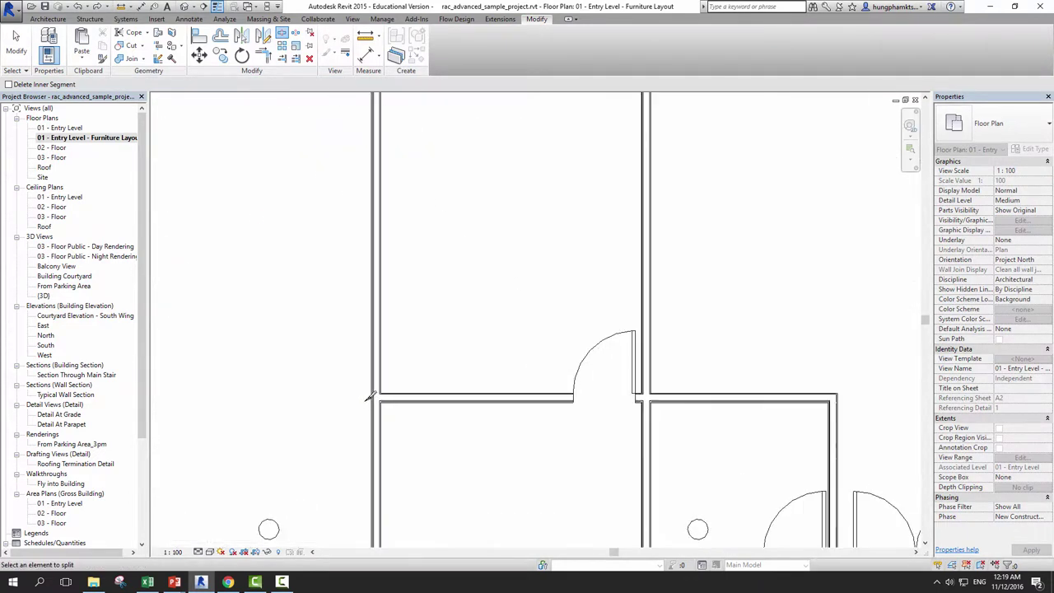
{"action": "scroll", "coordinate": [369, 398], "scroll_direction": "up", "scroll_amount": 2}
{"action": "scroll", "coordinate": [390, 278], "scroll_direction": "down", "scroll_amount": 2}
{"action": "mouse_move", "coordinate": [386, 344]}
{"action": "middle_mouse_down"}
{"action": "mouse_move", "coordinate": [391, 198]}
{"action": "mouse_move", "coordinate": [398, 402]}
{"action": "middle_mouse_up"}
{"action": "scroll", "coordinate": [397, 403], "scroll_direction": "down", "scroll_amount": 2}
{"action": "scroll", "coordinate": [383, 301], "scroll_direction": "up", "scroll_amount": 2}
{"action": "middle_click_drag", "start_coordinate": [384, 302], "coordinate": [387, 347]}
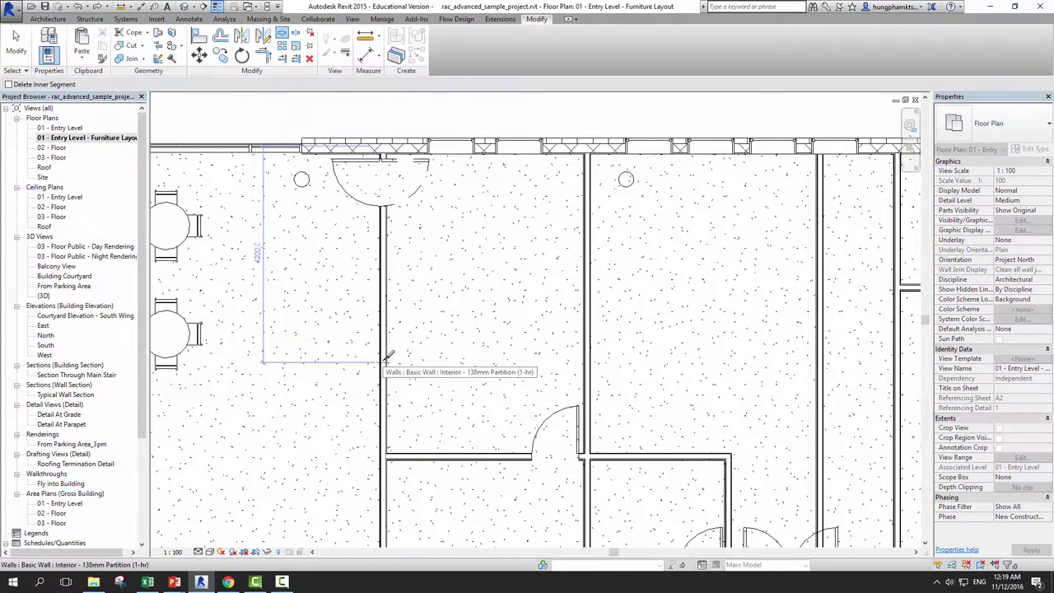
{"action": "middle_click_drag", "start_coordinate": [388, 481], "coordinate": [388, 418]}
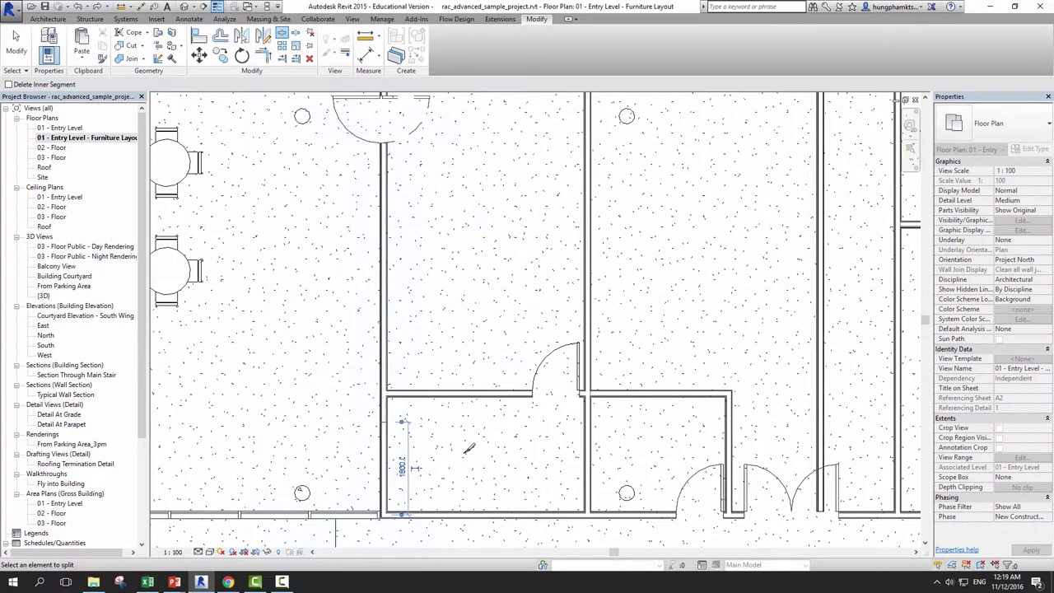
{"action": "key", "text": "Escape"}
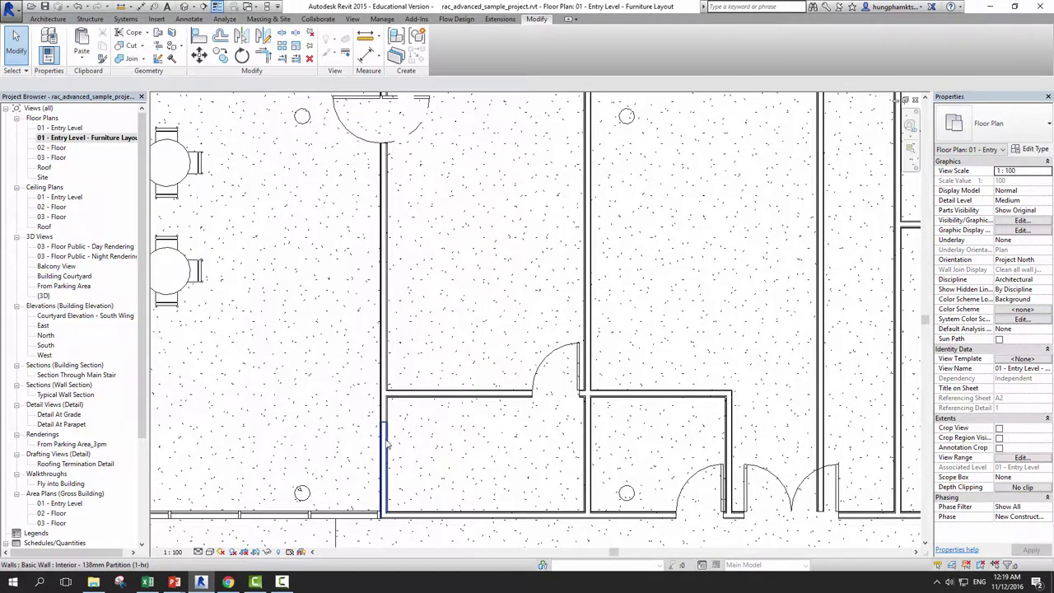
Change the lower 1800 mm wall piece to Curtain Wall: Exterior Glazing
{"action": "left_click", "coordinate": [385, 447]}
{"action": "left_click", "coordinate": [384, 452]}
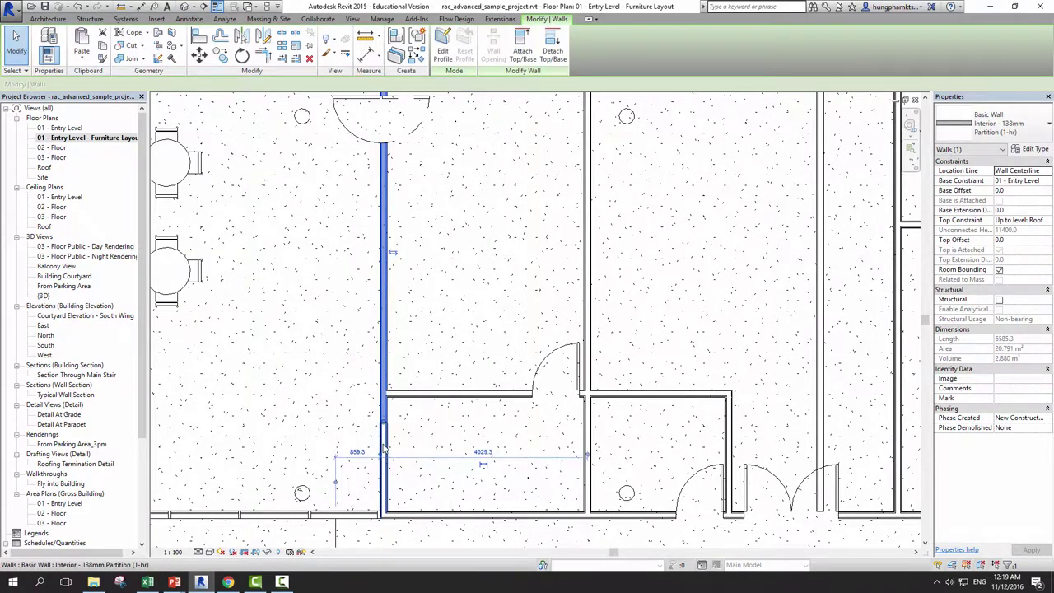
{"action": "left_click", "coordinate": [384, 461]}
{"action": "left_click", "coordinate": [992, 124]}
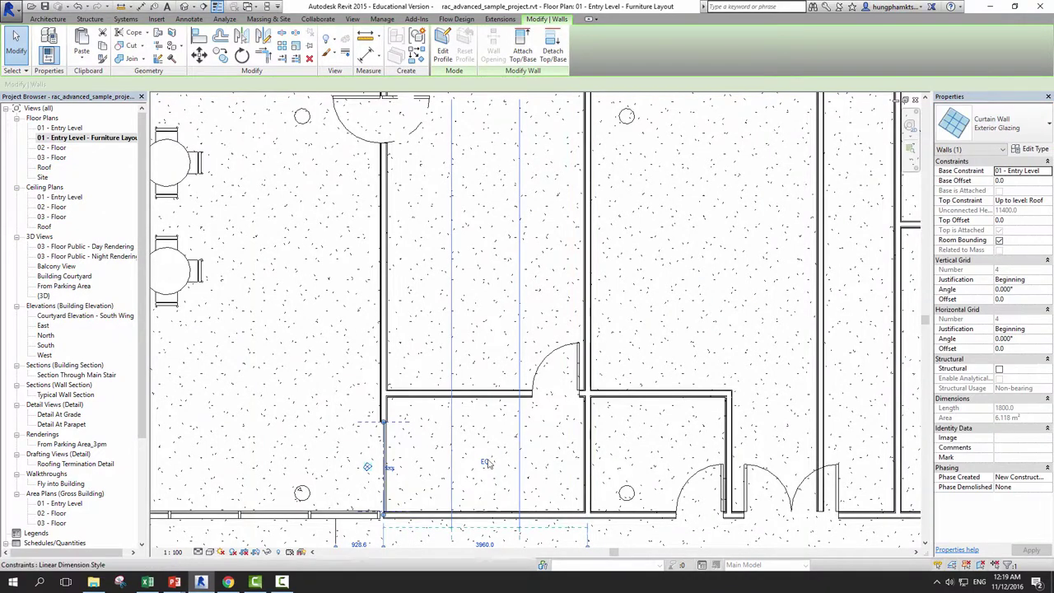
{"action": "left_click", "coordinate": [306, 316]}
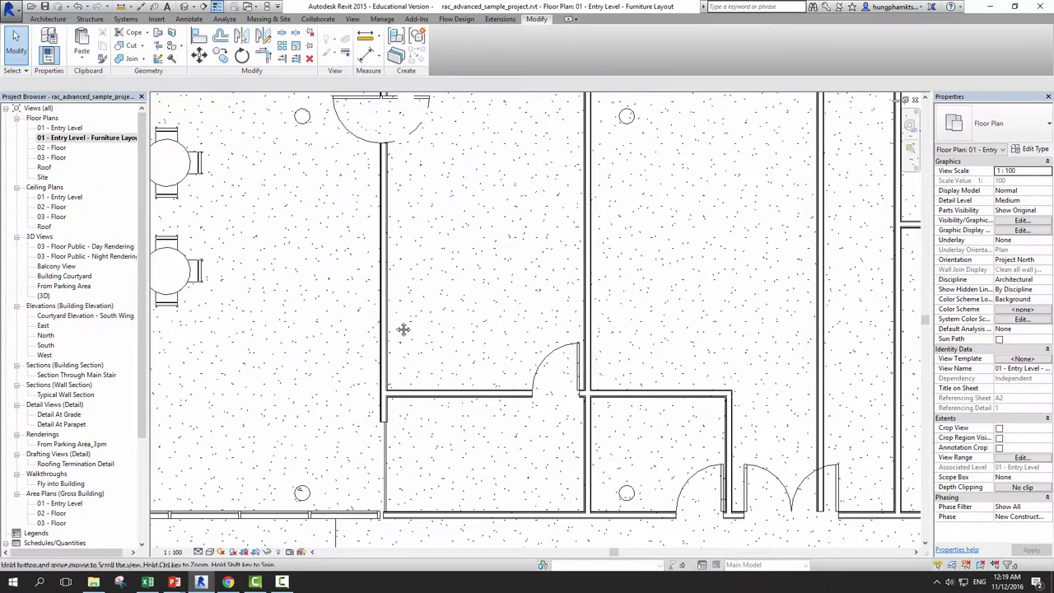
{"action": "scroll", "coordinate": [461, 323], "scroll_direction": "down", "scroll_amount": 1}
{"action": "scroll", "coordinate": [461, 323], "scroll_direction": "down", "scroll_amount": 1}
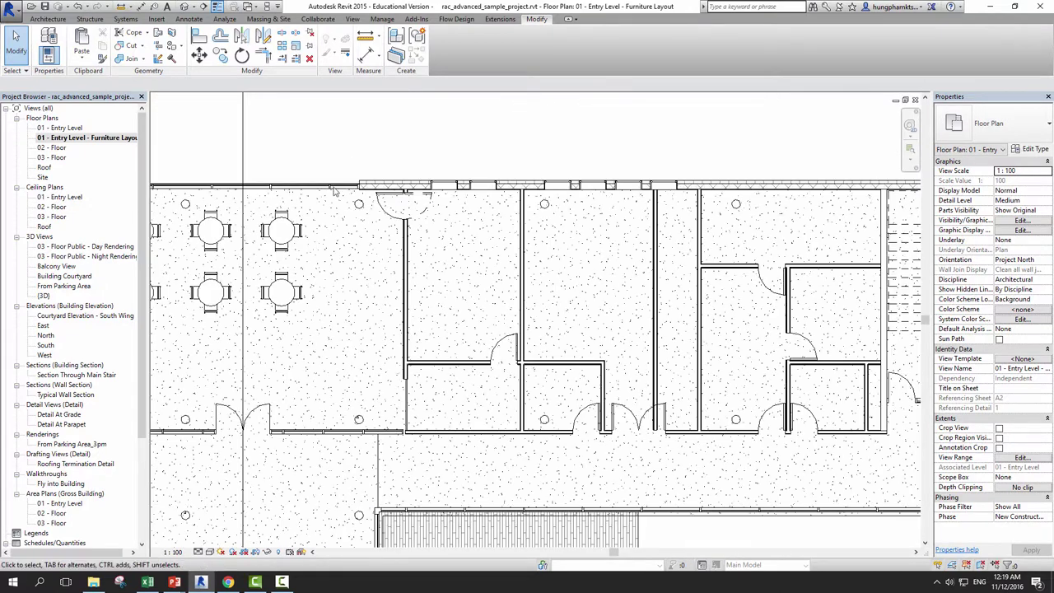
Restart Split Element with Delete Inner Segment ticked and zoom out to the whole plan
{"action": "left_click", "coordinate": [282, 35]}
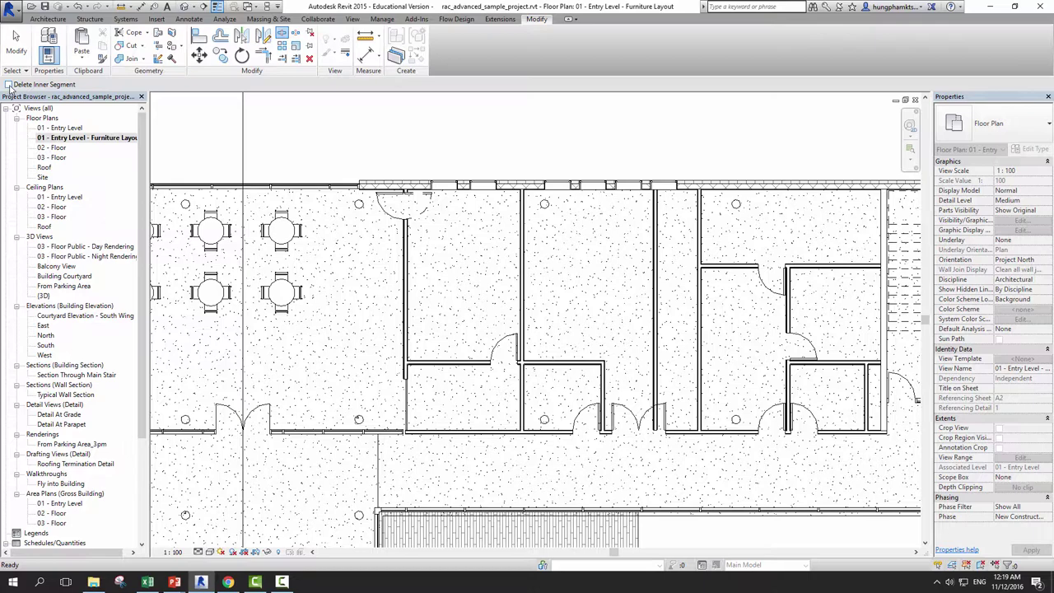
{"action": "scroll", "coordinate": [405, 274], "scroll_direction": "up", "scroll_amount": 1}
{"action": "scroll", "coordinate": [405, 273], "scroll_direction": "up", "scroll_amount": 1}
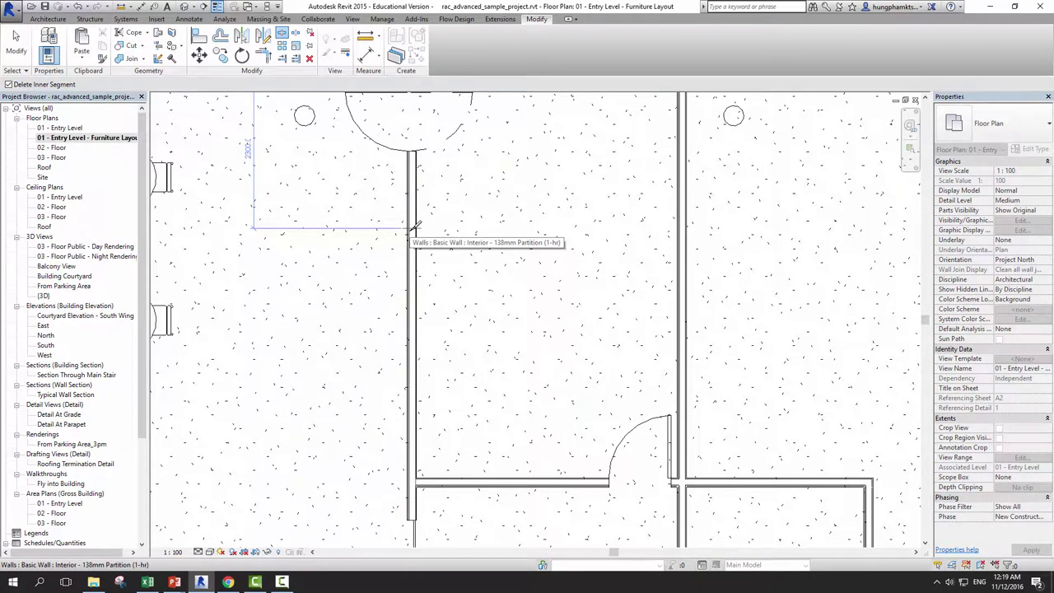
{"action": "scroll", "coordinate": [471, 247], "scroll_direction": "down", "scroll_amount": 2}
{"action": "scroll", "coordinate": [470, 266], "scroll_direction": "down", "scroll_amount": 2}
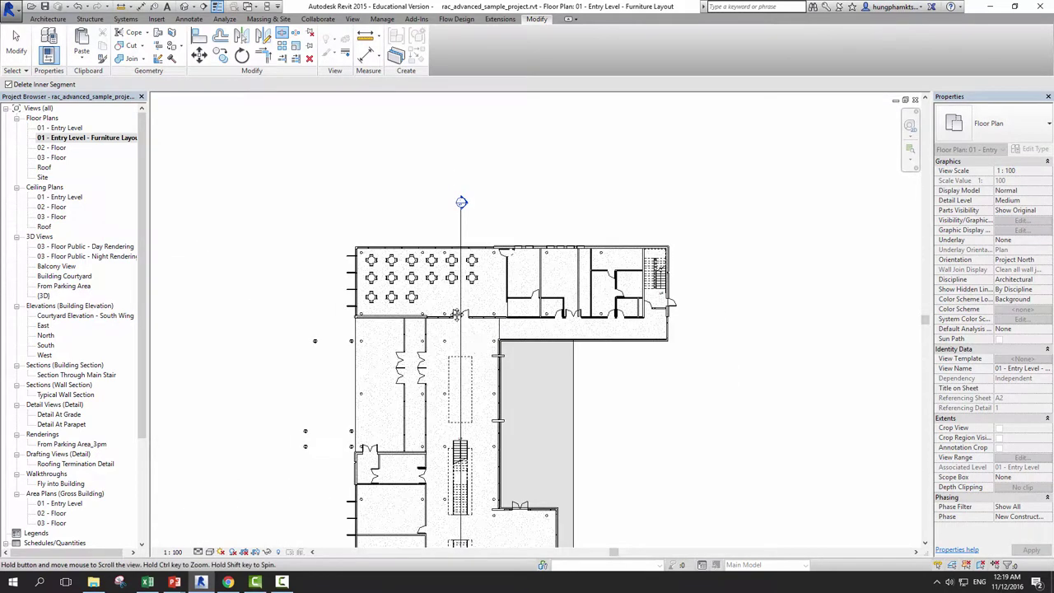
{"action": "middle_click_drag", "start_coordinate": [458, 314], "coordinate": [424, 240]}
Draw a vertical model line with an upper horizontal line in the empty courtyard
{"action": "left_click", "coordinate": [41, 19]}
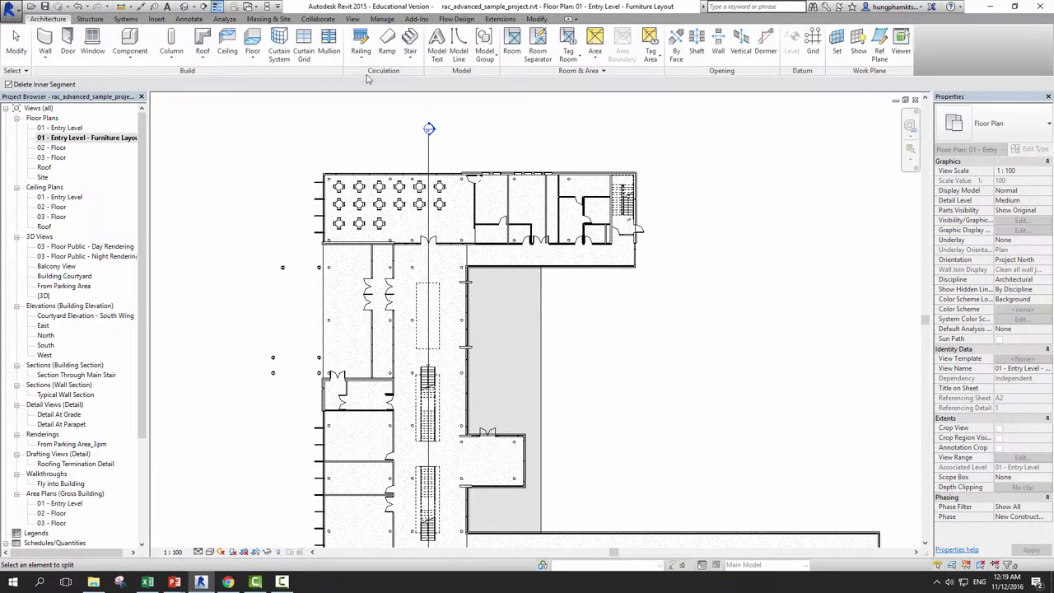
{"action": "left_click", "coordinate": [459, 45]}
{"action": "left_click", "coordinate": [43, 20]}
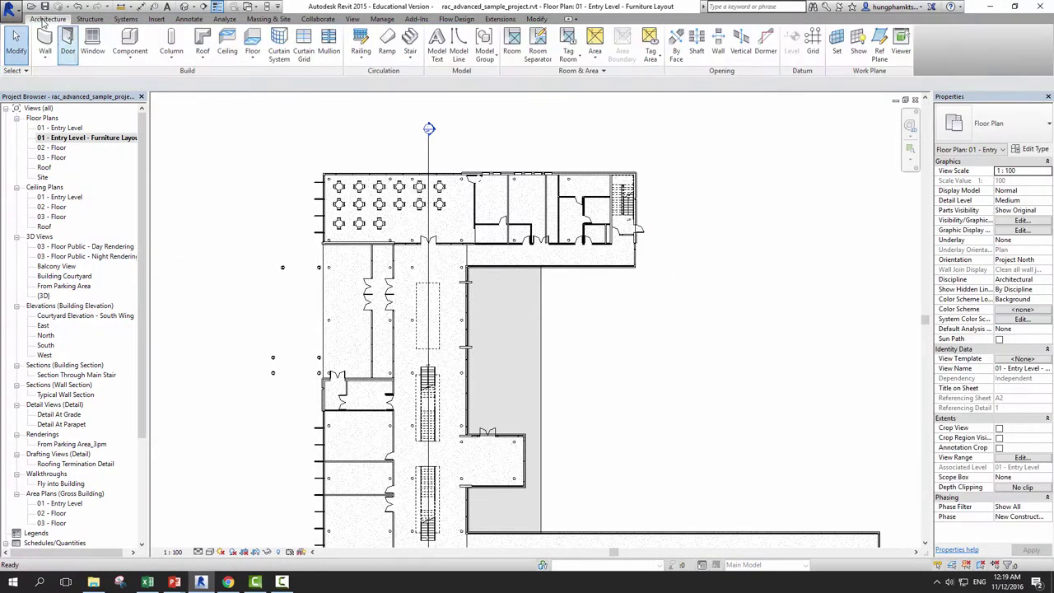
{"action": "left_click", "coordinate": [458, 45]}
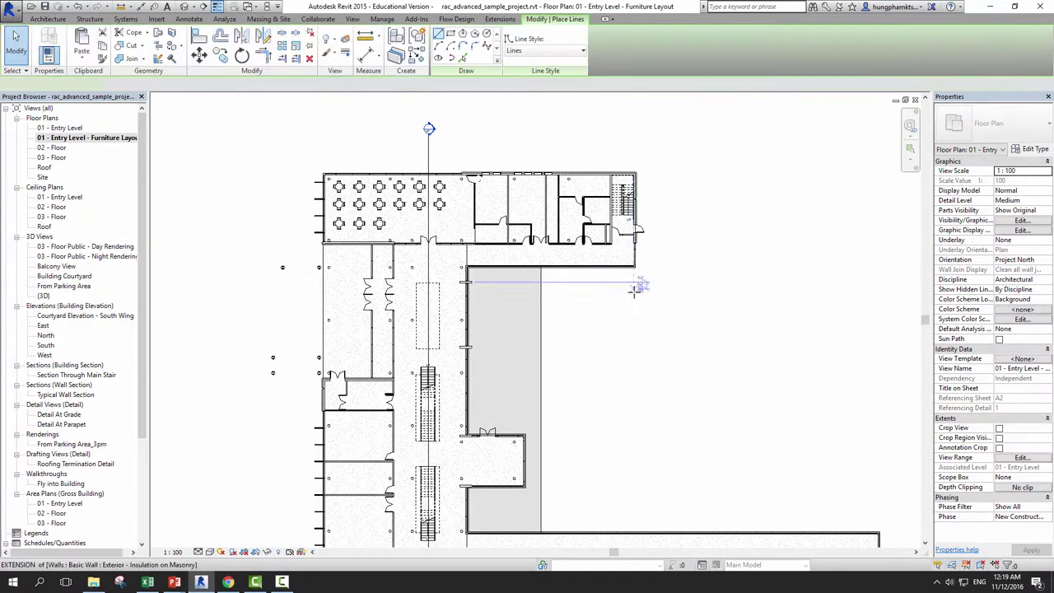
{"action": "scroll", "coordinate": [511, 282], "scroll_direction": "up", "scroll_amount": 1}
{"action": "scroll", "coordinate": [411, 287], "scroll_direction": "up", "scroll_amount": 1}
{"action": "scroll", "coordinate": [501, 271], "scroll_direction": "up", "scroll_amount": 1}
{"action": "scroll", "coordinate": [559, 272], "scroll_direction": "up", "scroll_amount": 1}
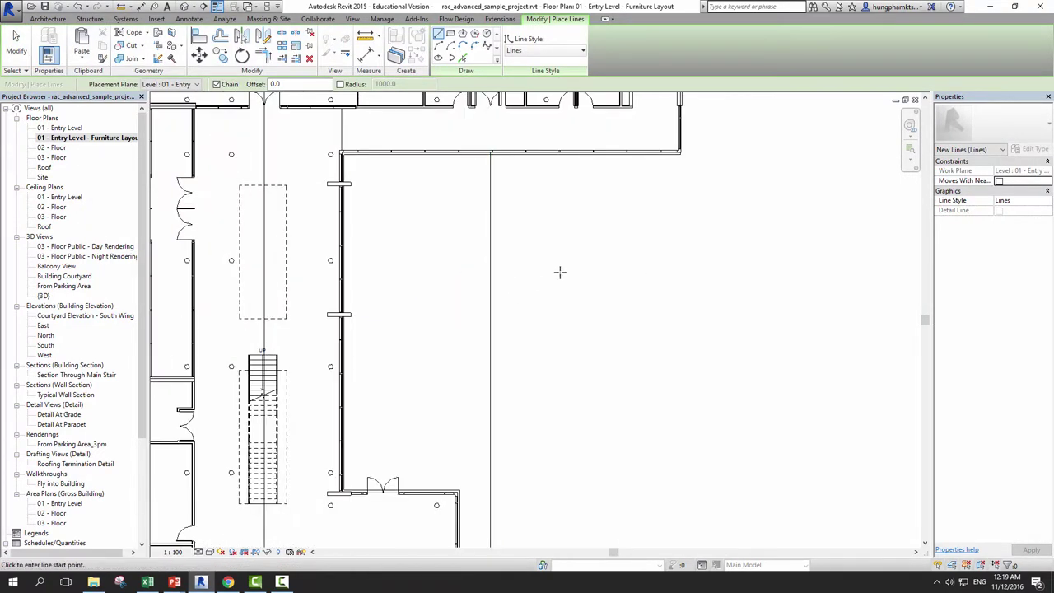
{"action": "scroll", "coordinate": [560, 272], "scroll_direction": "up", "scroll_amount": 1}
{"action": "left_click", "coordinate": [527, 231]}
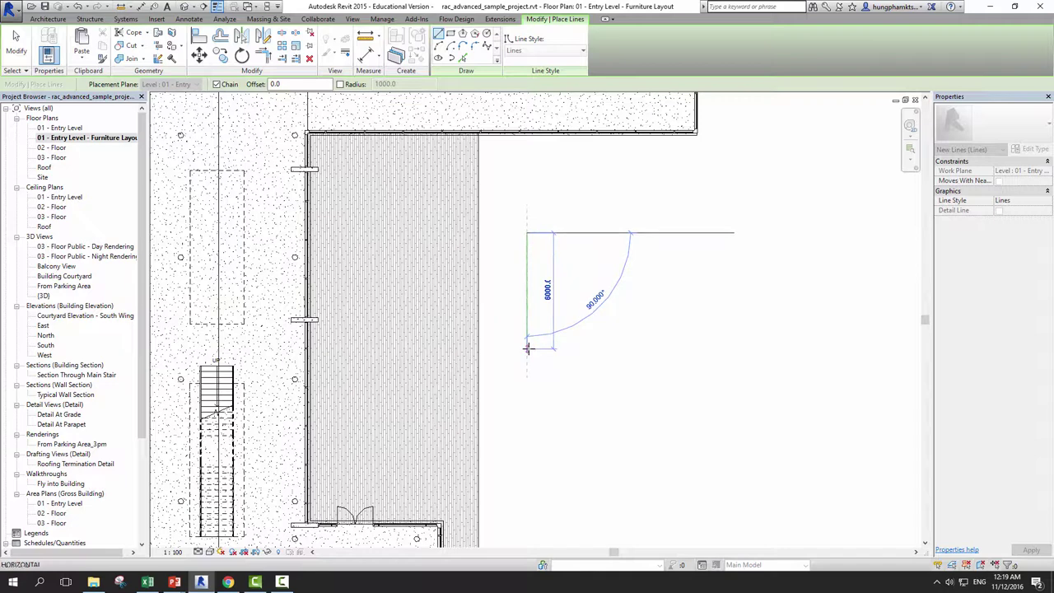
{"action": "left_click", "coordinate": [528, 348]}
{"action": "scroll", "coordinate": [524, 257], "scroll_direction": "up", "scroll_amount": 2}
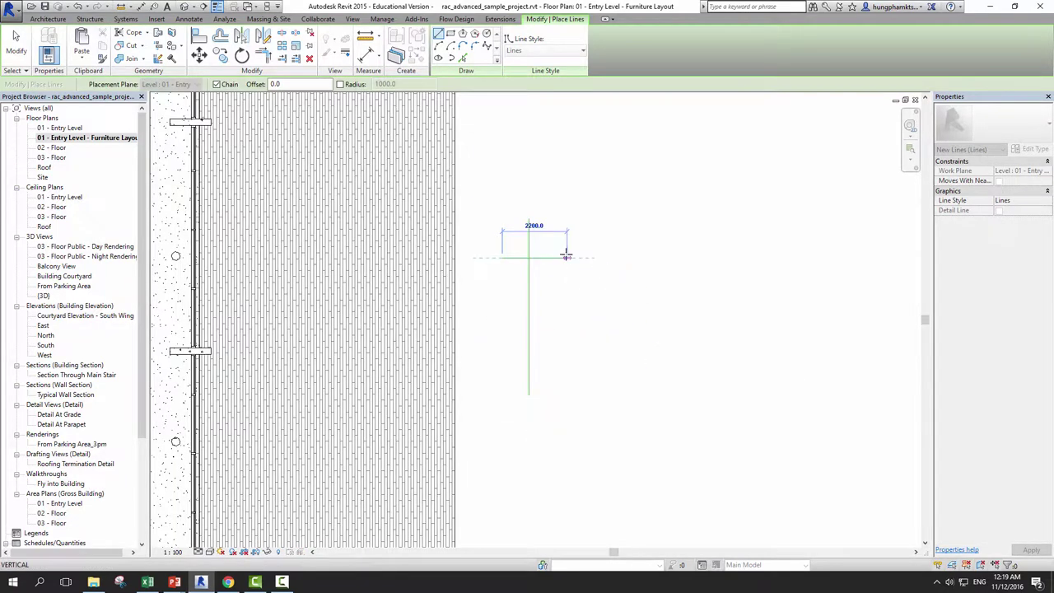
{"action": "left_click", "coordinate": [567, 256]}
{"action": "key", "text": "Escape"}
Add a 2600 mm horizontal line, a right-hand vertical line, and a long bottom horizontal line
{"action": "left_click", "coordinate": [502, 333]}
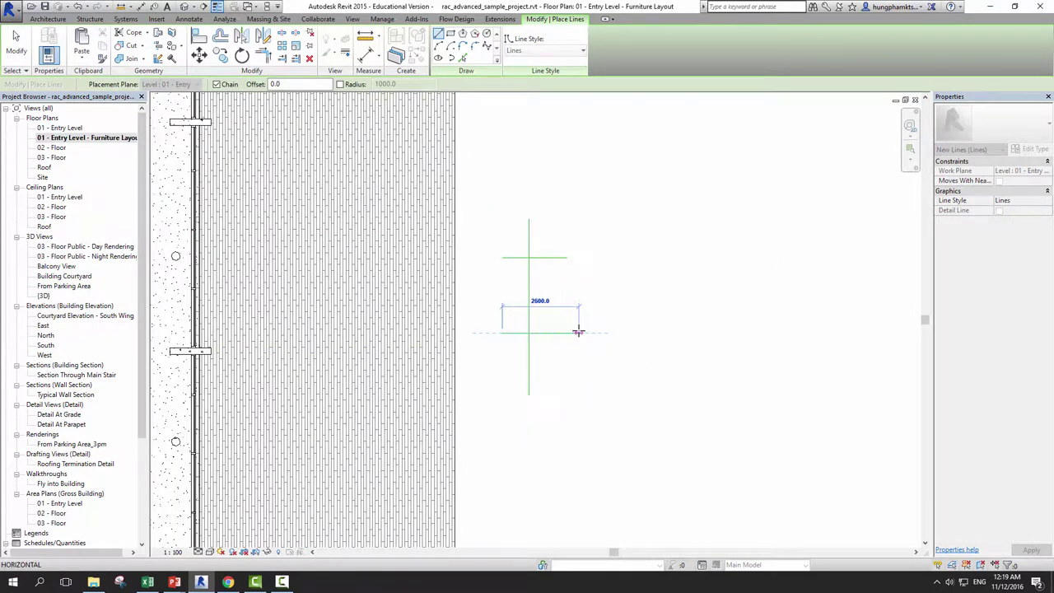
{"action": "left_click", "coordinate": [577, 332]}
{"action": "key", "text": "Escape"}
{"action": "left_click", "coordinate": [632, 227]}
{"action": "left_click", "coordinate": [633, 403]}
{"action": "key", "text": "Escape"}
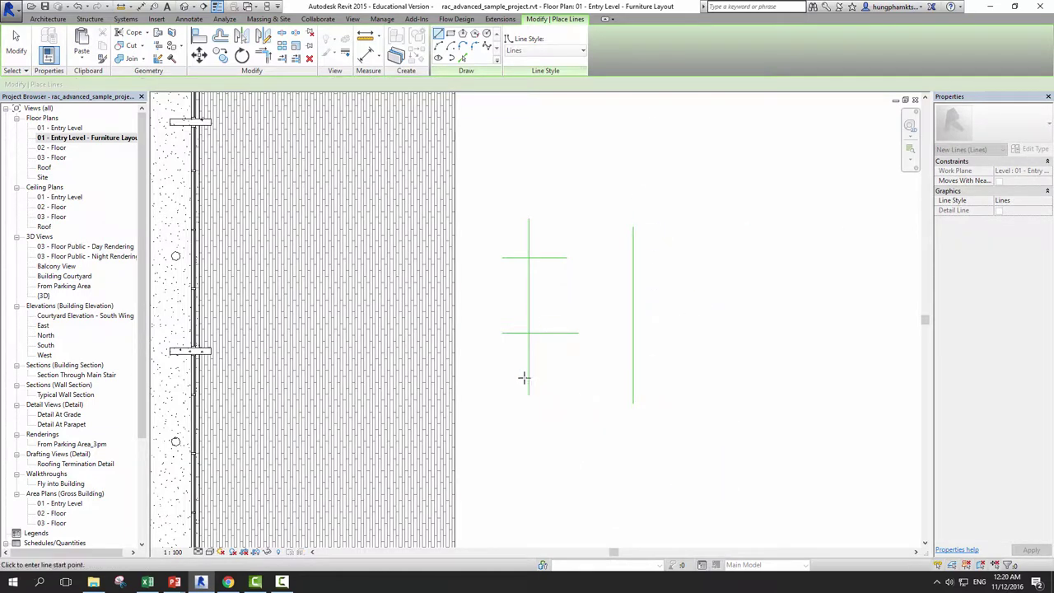
{"action": "left_click", "coordinate": [502, 370]}
{"action": "left_click", "coordinate": [711, 371]}
{"action": "middle_click_drag", "start_coordinate": [712, 371], "coordinate": [637, 318]}
{"action": "key", "text": "Escape"}
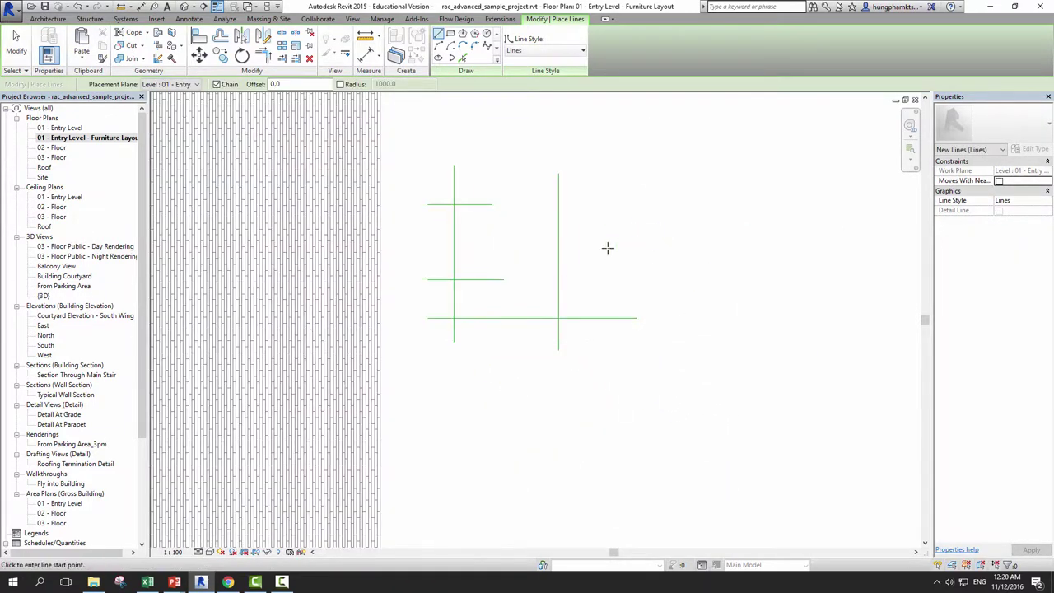
Add another vertical, a lower horizontal, one crossing the central vertical, and a top line above the group
{"action": "left_click", "coordinate": [605, 244]}
{"action": "left_click", "coordinate": [605, 406]}
{"action": "key", "text": "Escape"}
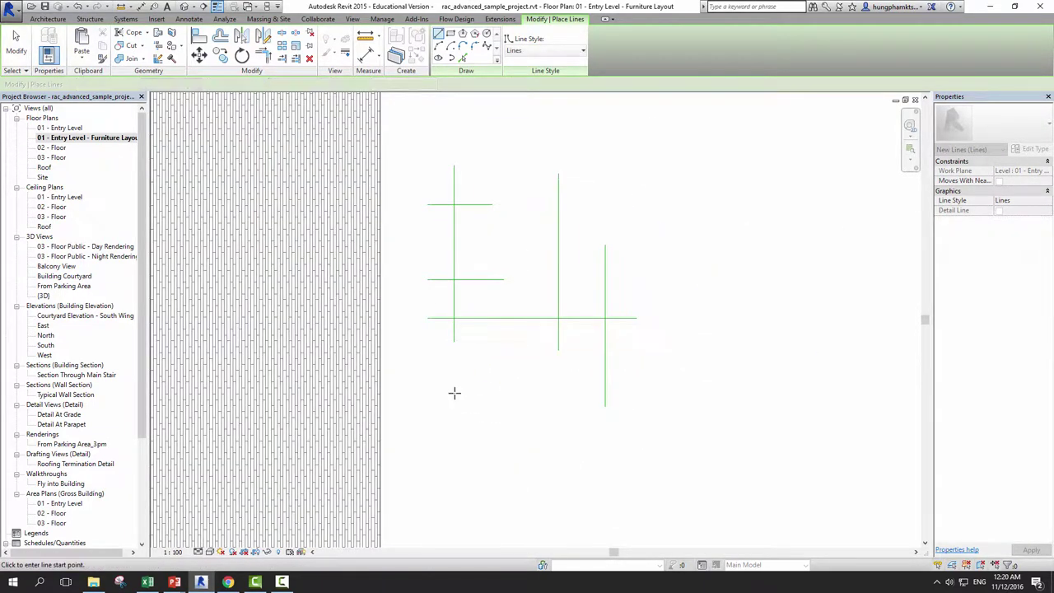
{"action": "left_click", "coordinate": [446, 385]}
{"action": "left_click", "coordinate": [635, 385]}
{"action": "key", "text": "Escape"}
{"action": "left_click", "coordinate": [555, 232]}
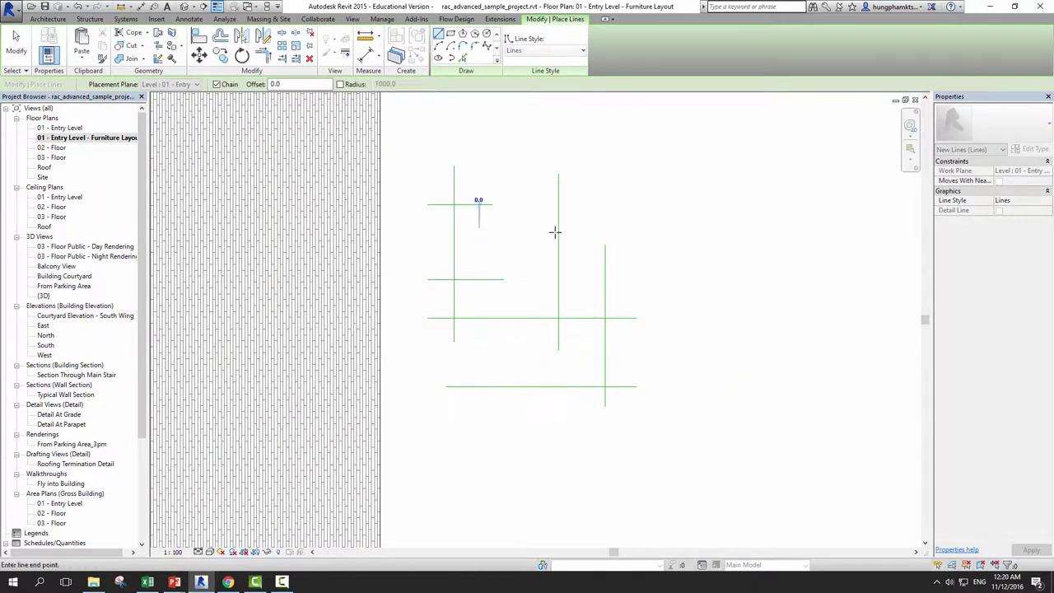
{"action": "left_click", "coordinate": [636, 231]}
{"action": "key", "text": "Escape"}
{"action": "left_click", "coordinate": [541, 131]}
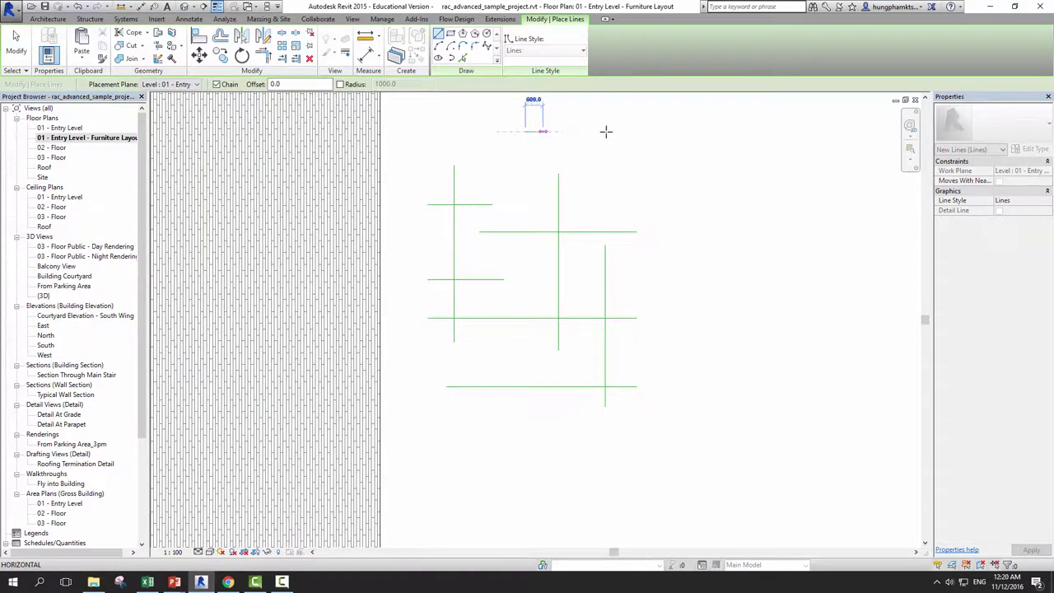
{"action": "left_click", "coordinate": [631, 132]}
{"action": "key", "text": "Escape"}
{"action": "key", "text": "Escape"}
{"action": "middle_click_drag", "start_coordinate": [555, 308], "coordinate": [541, 352]}
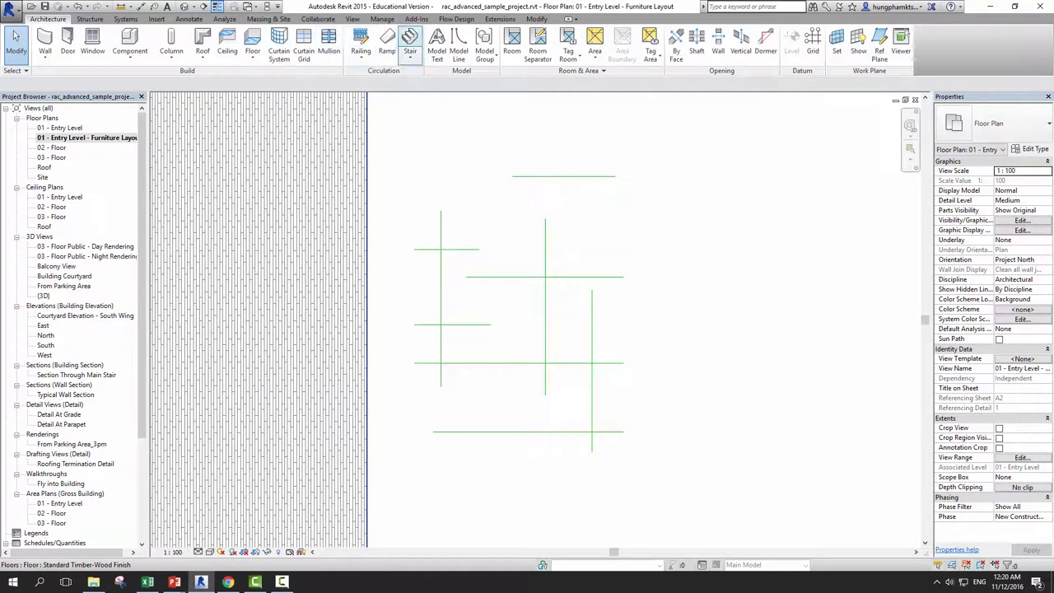
Split the top horizontal green line in two
{"action": "left_click", "coordinate": [542, 22]}
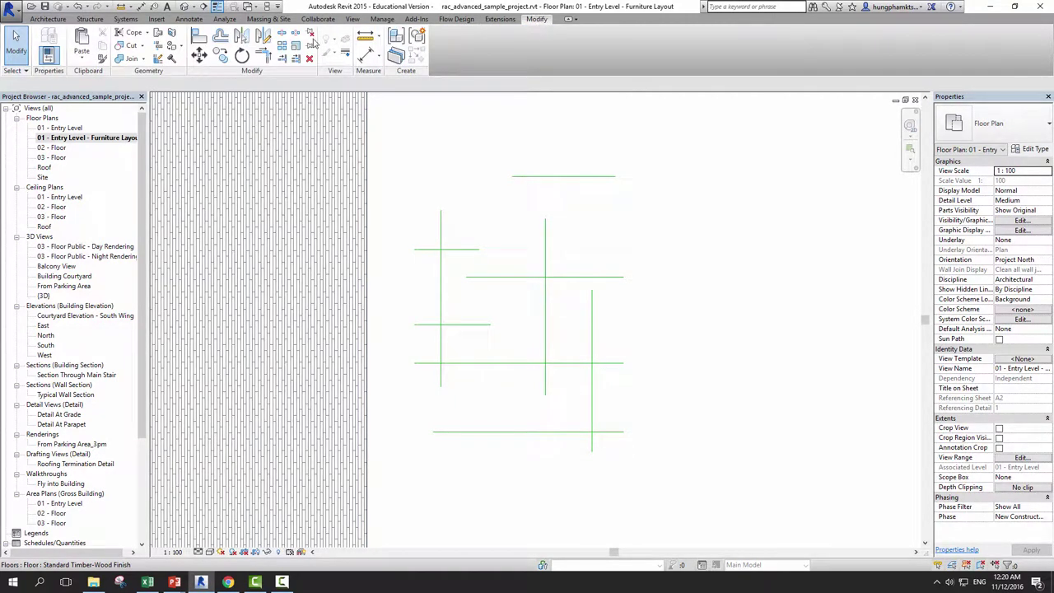
{"action": "left_click", "coordinate": [281, 33]}
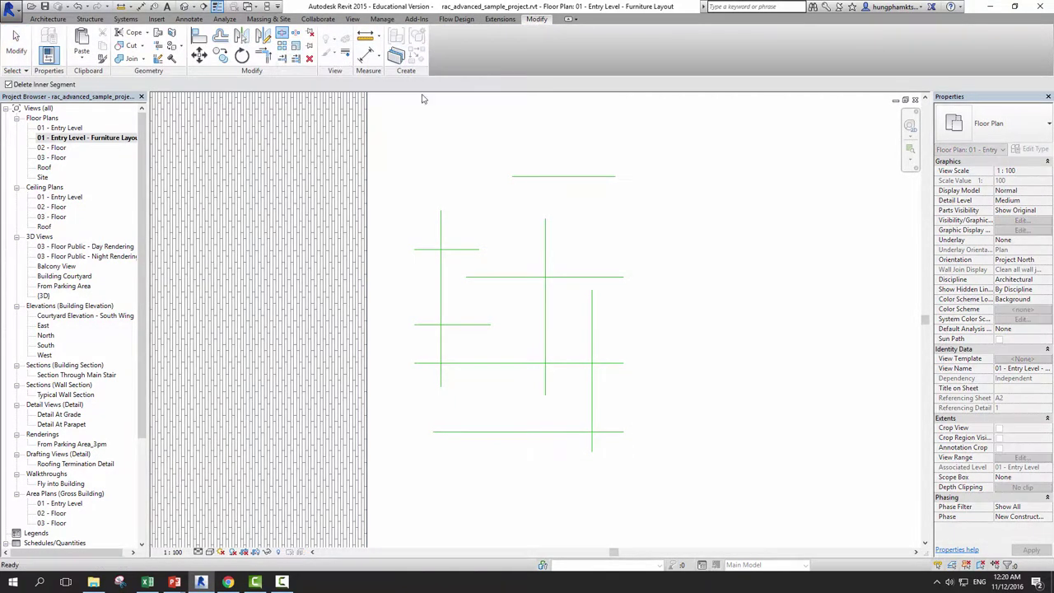
{"action": "left_click", "coordinate": [563, 175]}
{"action": "key", "text": "Escape"}
{"action": "key", "text": "Escape"}
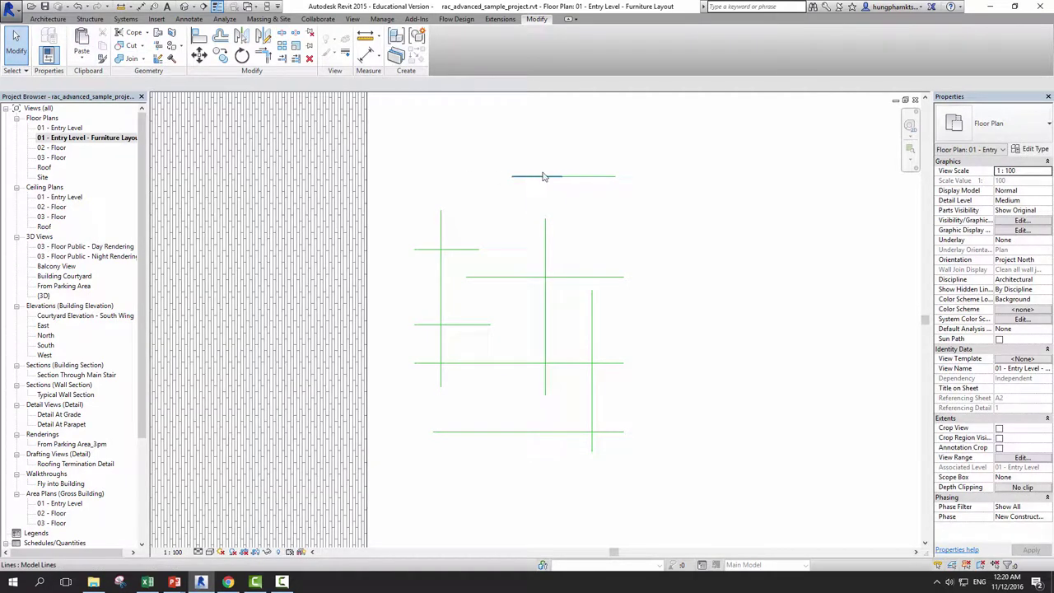
Delete the left vertical line's segment between its two upper crossings using Delete Inner Segment
{"action": "left_click", "coordinate": [281, 34]}
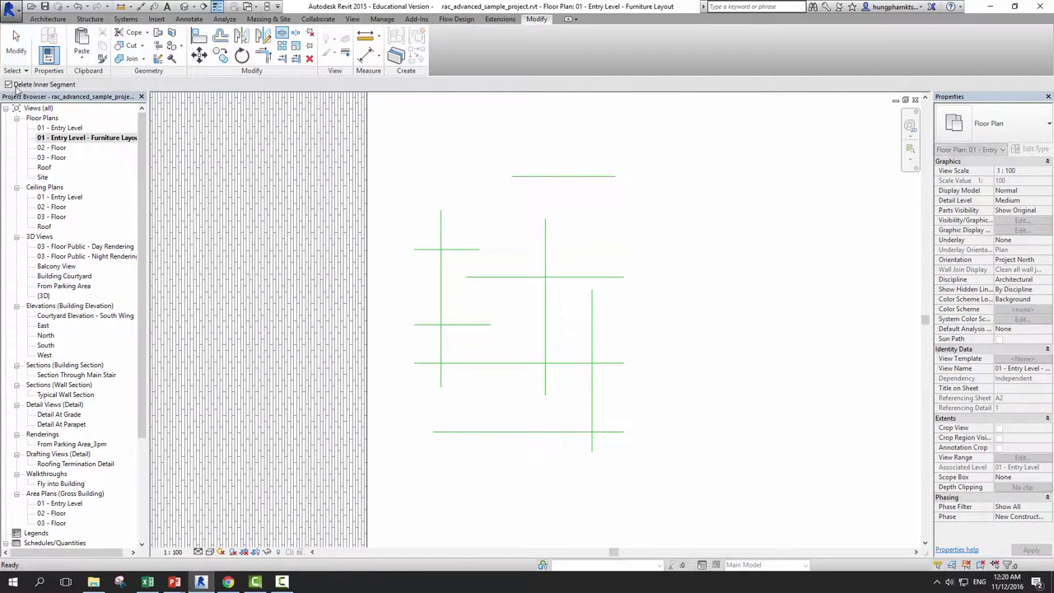
{"action": "scroll", "coordinate": [522, 310], "scroll_direction": "up", "scroll_amount": 1}
{"action": "scroll", "coordinate": [419, 225], "scroll_direction": "up", "scroll_amount": 2}
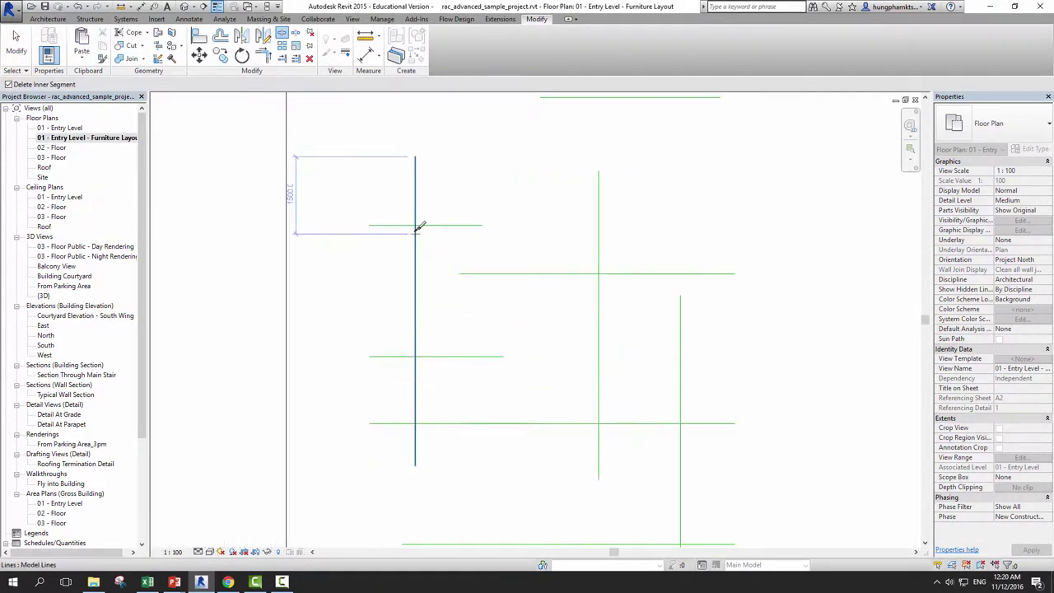
{"action": "scroll", "coordinate": [419, 223], "scroll_direction": "up", "scroll_amount": 1}
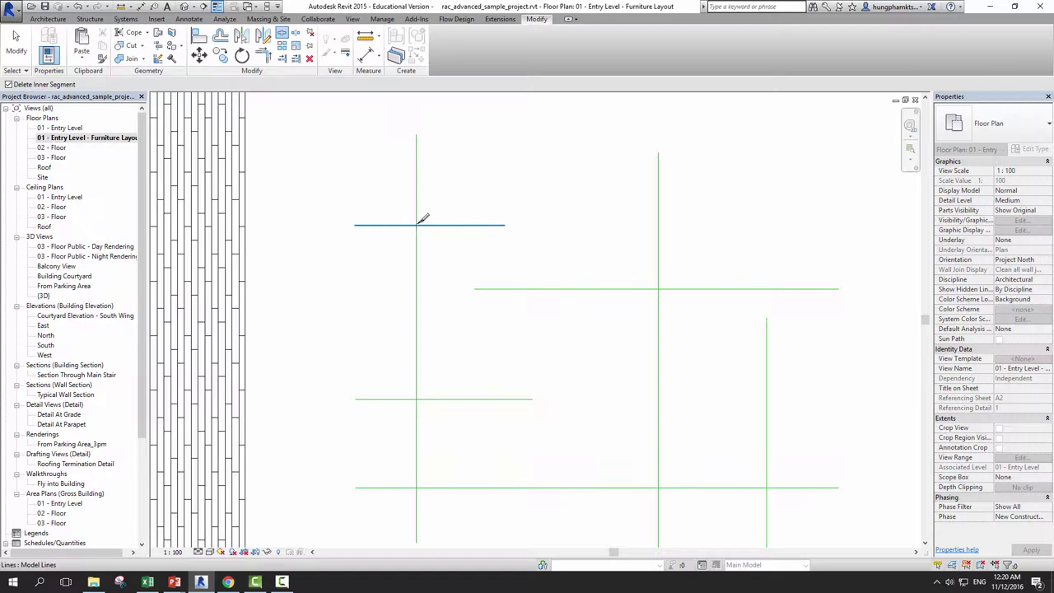
{"action": "scroll", "coordinate": [424, 218], "scroll_direction": "up", "scroll_amount": 3}
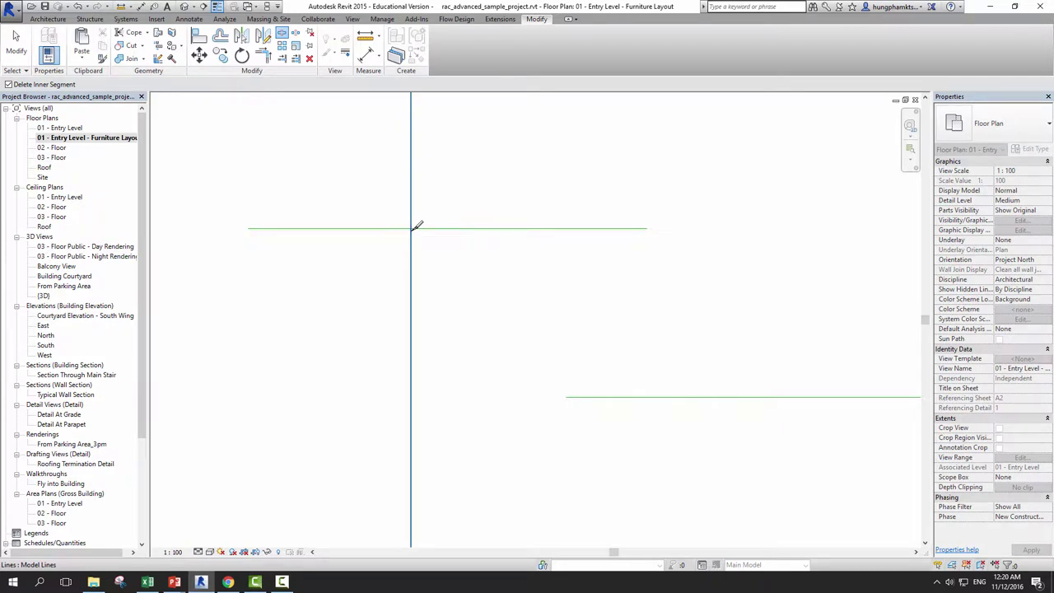
{"action": "scroll", "coordinate": [418, 231], "scroll_direction": "down", "scroll_amount": 1}
{"action": "scroll", "coordinate": [444, 265], "scroll_direction": "down", "scroll_amount": 2}
{"action": "middle_click_drag", "start_coordinate": [452, 350], "coordinate": [428, 259]}
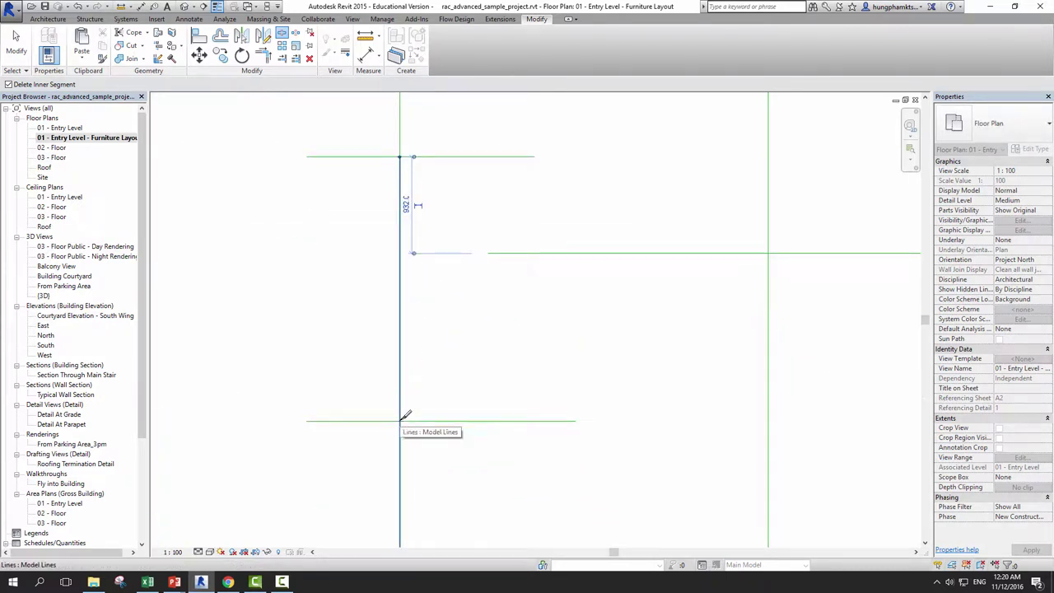
{"action": "left_click", "coordinate": [401, 420]}
{"action": "scroll", "coordinate": [412, 292], "scroll_direction": "down", "scroll_amount": 2}
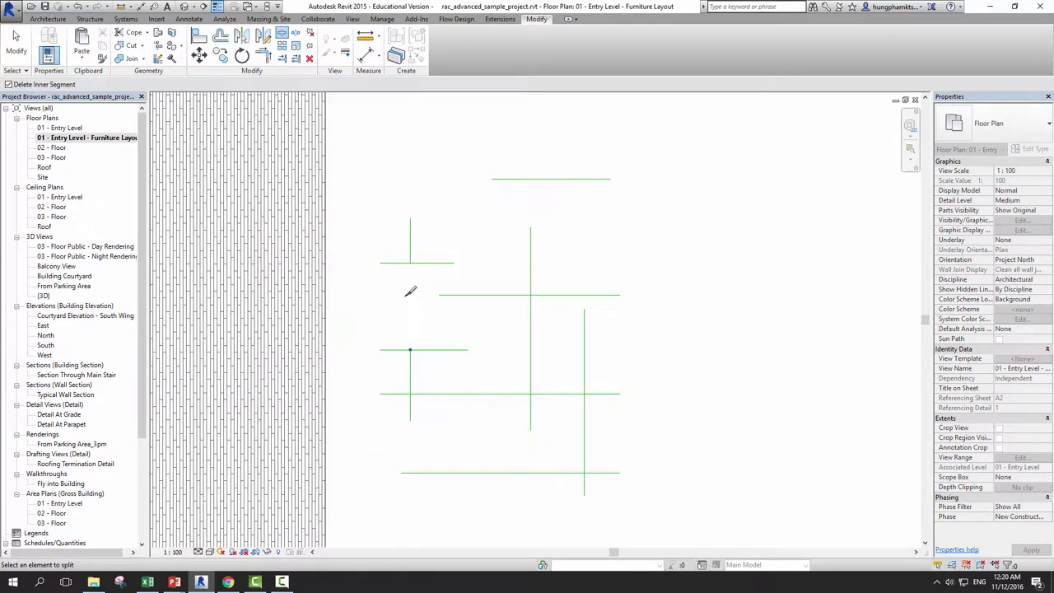
{"action": "scroll", "coordinate": [414, 296], "scroll_direction": "up", "scroll_amount": 1}
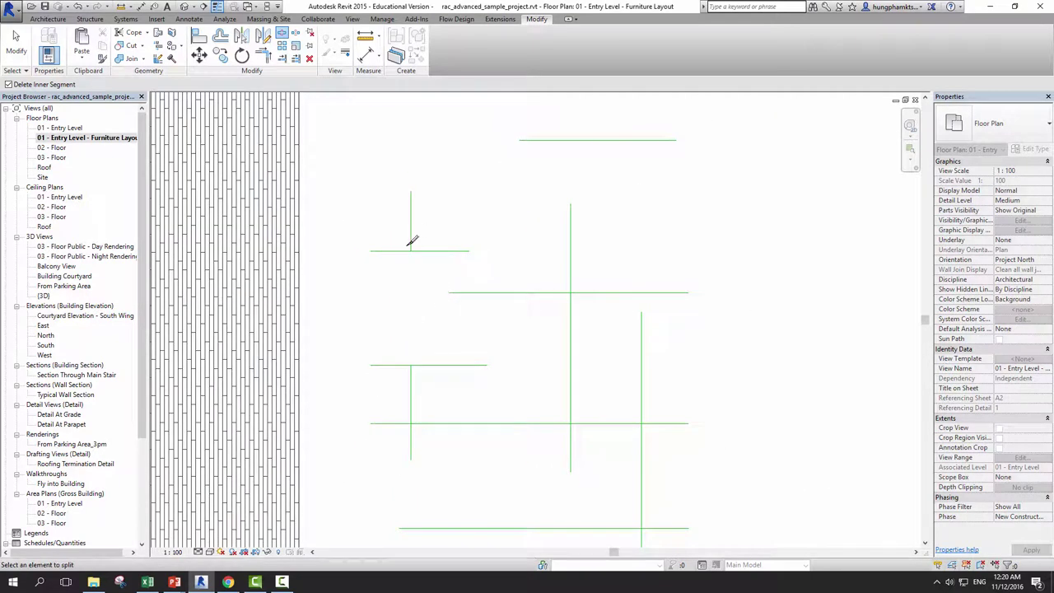
{"action": "key", "text": "Escape"}
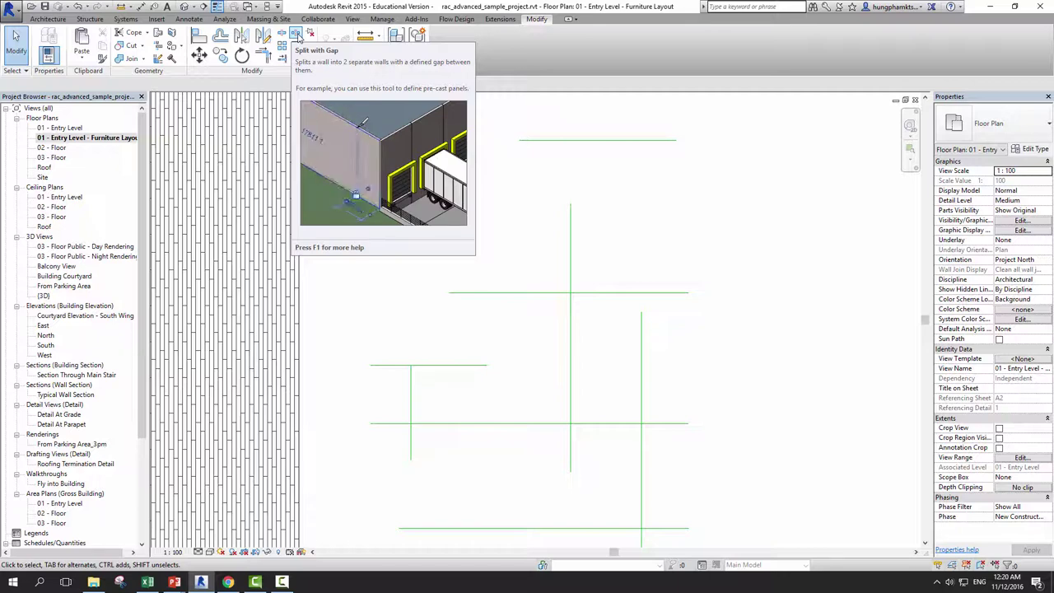
Set the Split with Gap Joint Gap to 100 and reactivate Split with Gap
{"action": "left_click", "coordinate": [298, 37]}
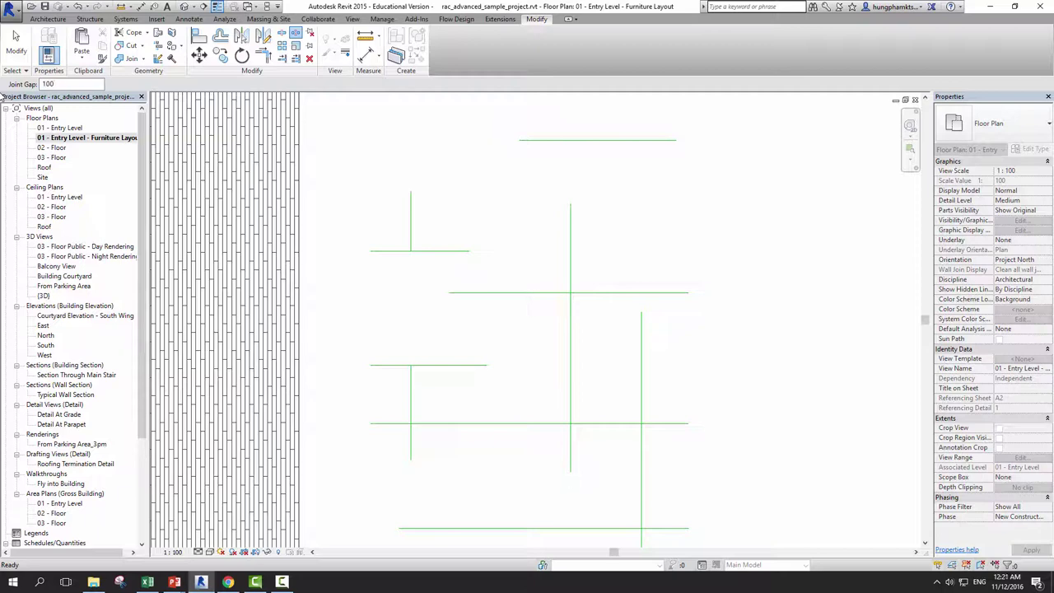
{"action": "scroll", "coordinate": [470, 217], "scroll_direction": "up", "scroll_amount": 2}
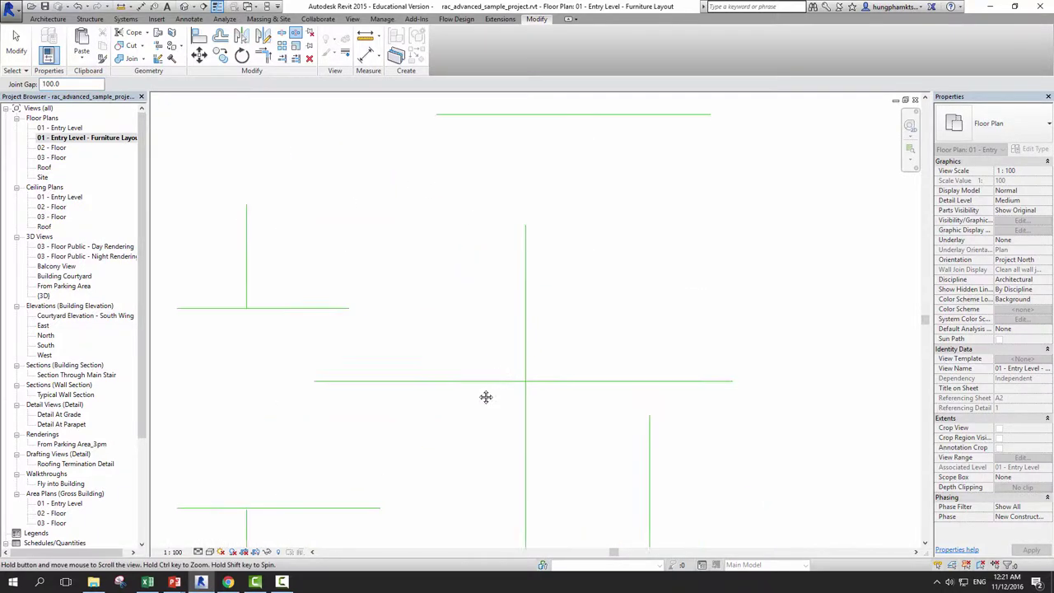
{"action": "scroll", "coordinate": [485, 395], "scroll_direction": "up", "scroll_amount": 2}
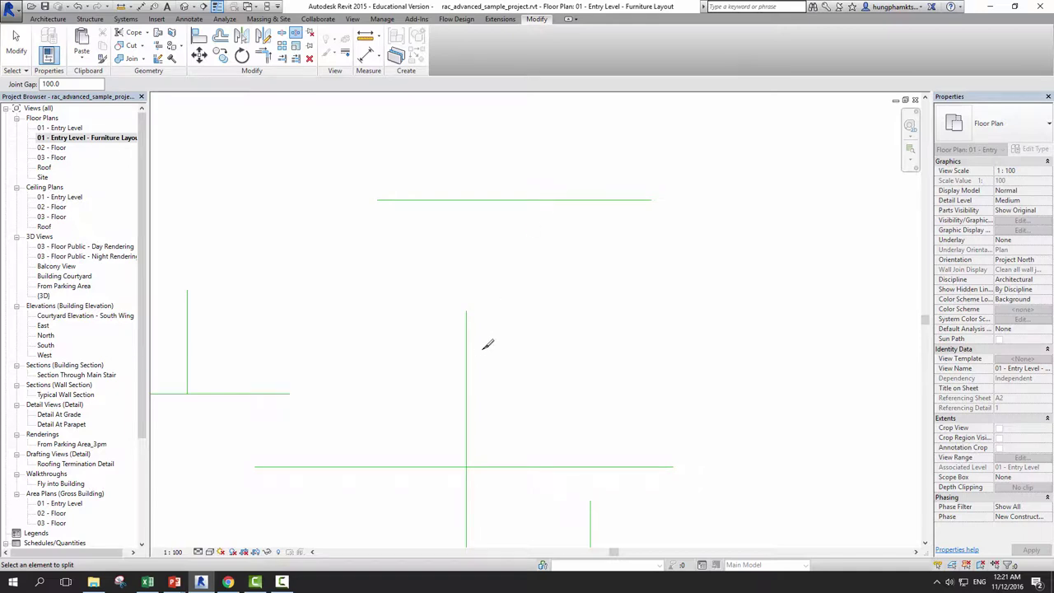
{"action": "key", "text": "Escape"}
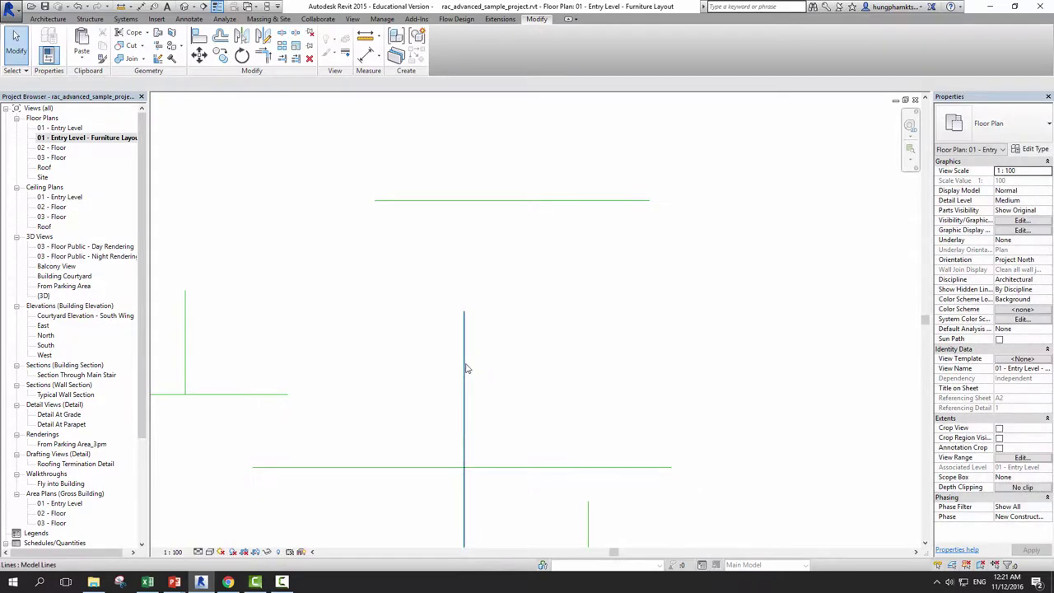
{"action": "scroll", "coordinate": [465, 367], "scroll_direction": "down", "scroll_amount": 4}
{"action": "left_click", "coordinate": [295, 33]}
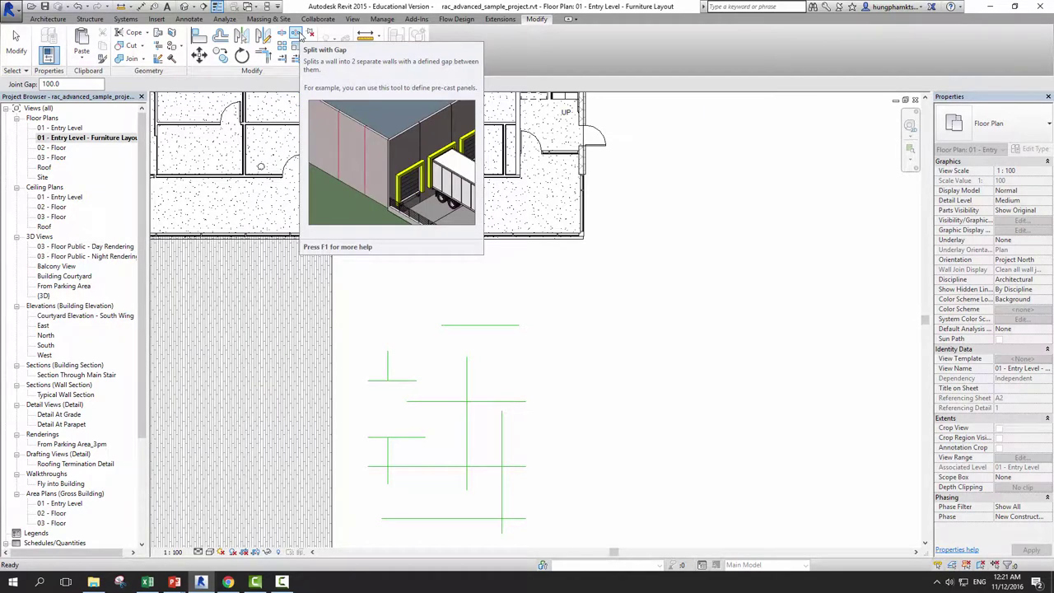
Split the interior partition wall between the two rooms, leaving a 100 mm gap
{"action": "left_click", "coordinate": [304, 35]}
{"action": "scroll", "coordinate": [401, 323], "scroll_direction": "down", "scroll_amount": 3}
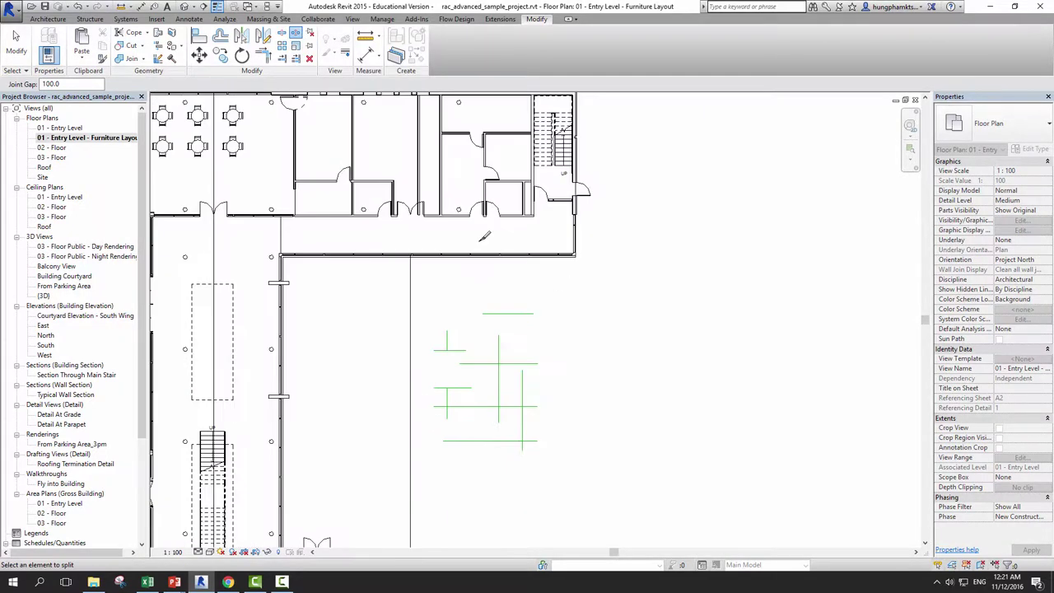
{"action": "scroll", "coordinate": [412, 313], "scroll_direction": "up", "scroll_amount": 2}
{"action": "scroll", "coordinate": [436, 297], "scroll_direction": "up", "scroll_amount": 2}
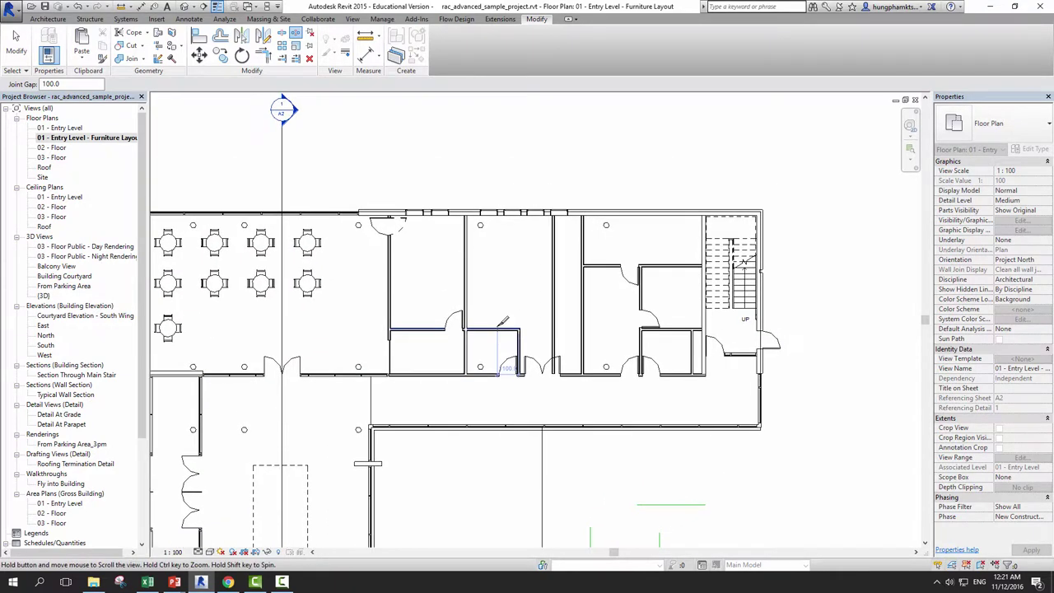
{"action": "scroll", "coordinate": [461, 280], "scroll_direction": "up", "scroll_amount": 2}
{"action": "scroll", "coordinate": [486, 268], "scroll_direction": "up", "scroll_amount": 2}
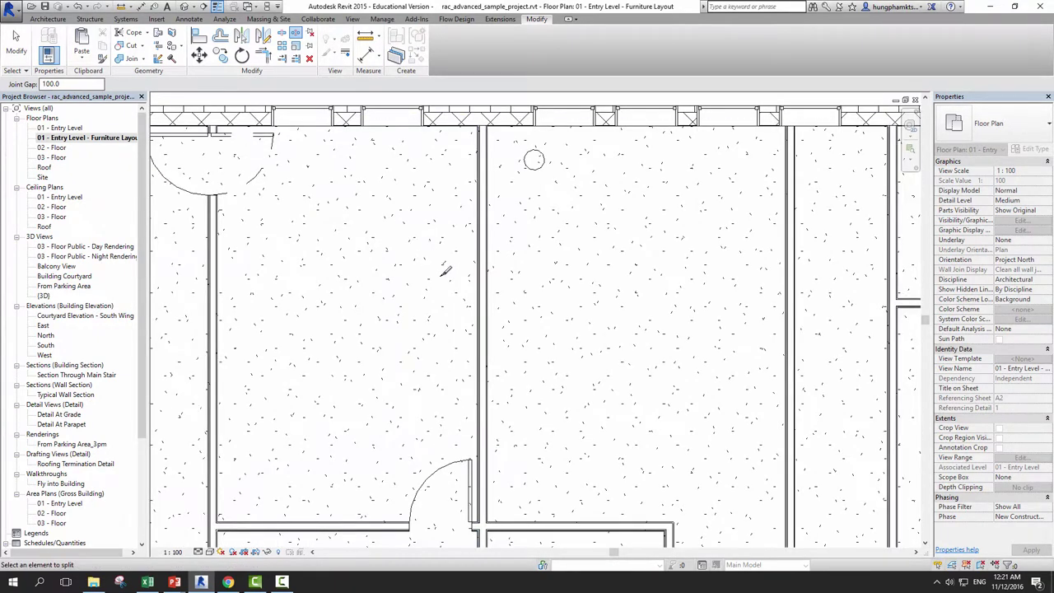
{"action": "scroll", "coordinate": [494, 313], "scroll_direction": "up", "scroll_amount": 2}
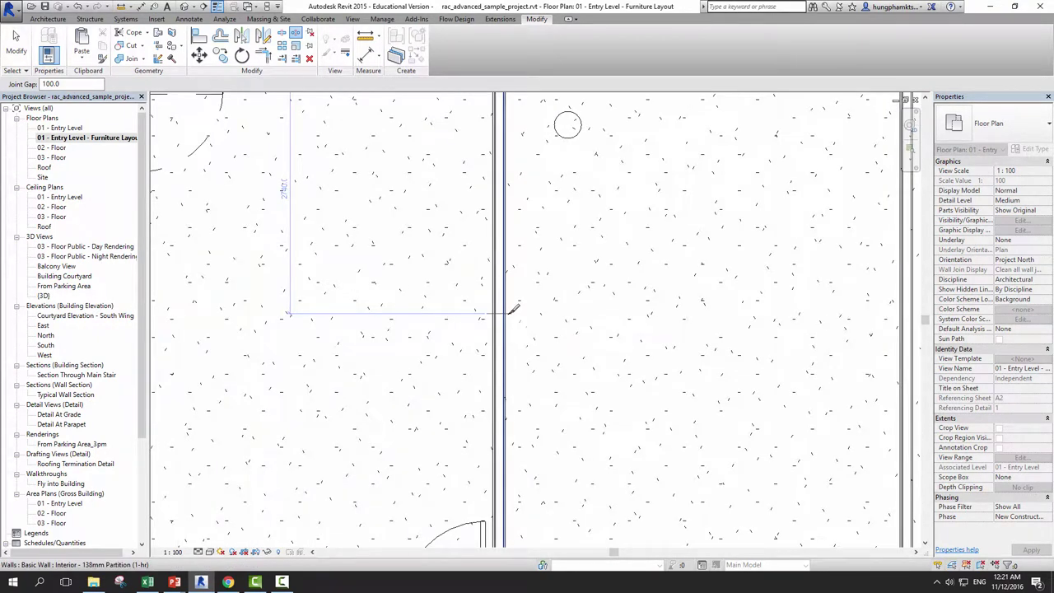
{"action": "left_click", "coordinate": [509, 312]}
{"action": "key", "text": "Escape"}
{"action": "key", "text": "Escape"}
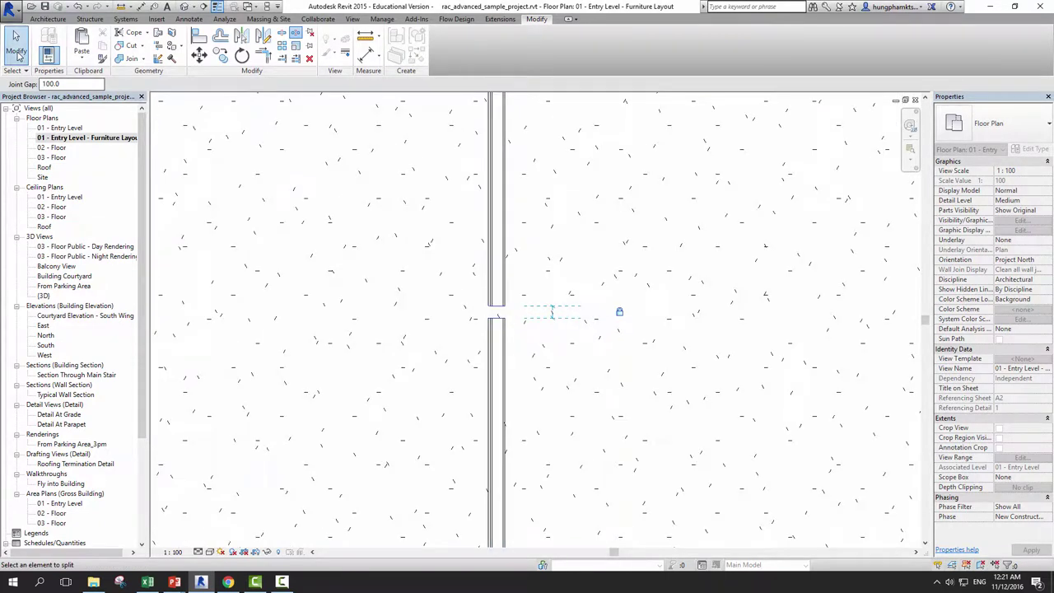
{"action": "scroll", "coordinate": [498, 314], "scroll_direction": "down", "scroll_amount": 3}
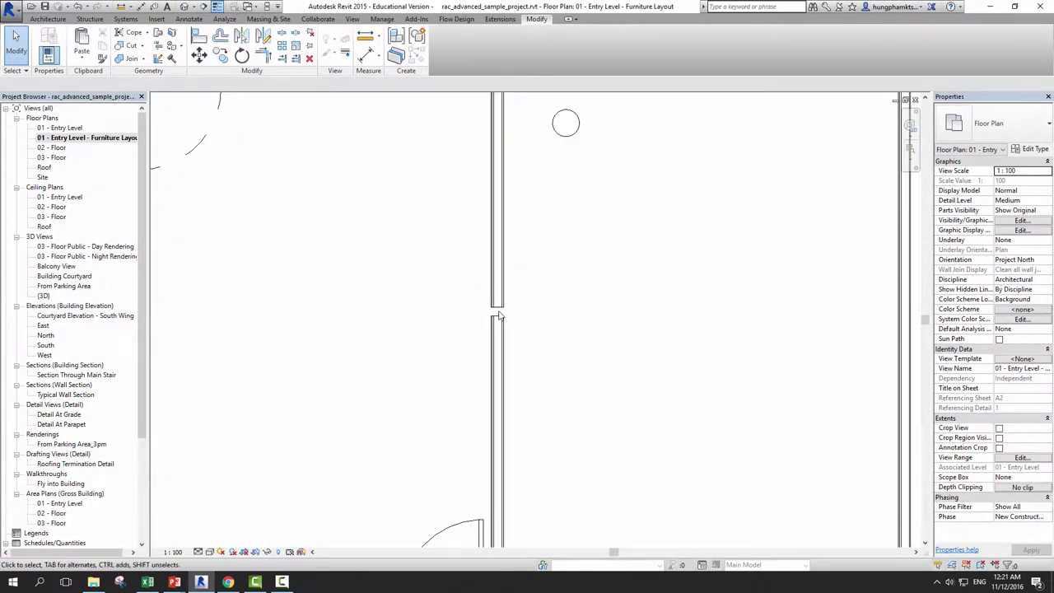
{"action": "scroll", "coordinate": [498, 313], "scroll_direction": "down", "scroll_amount": 3}
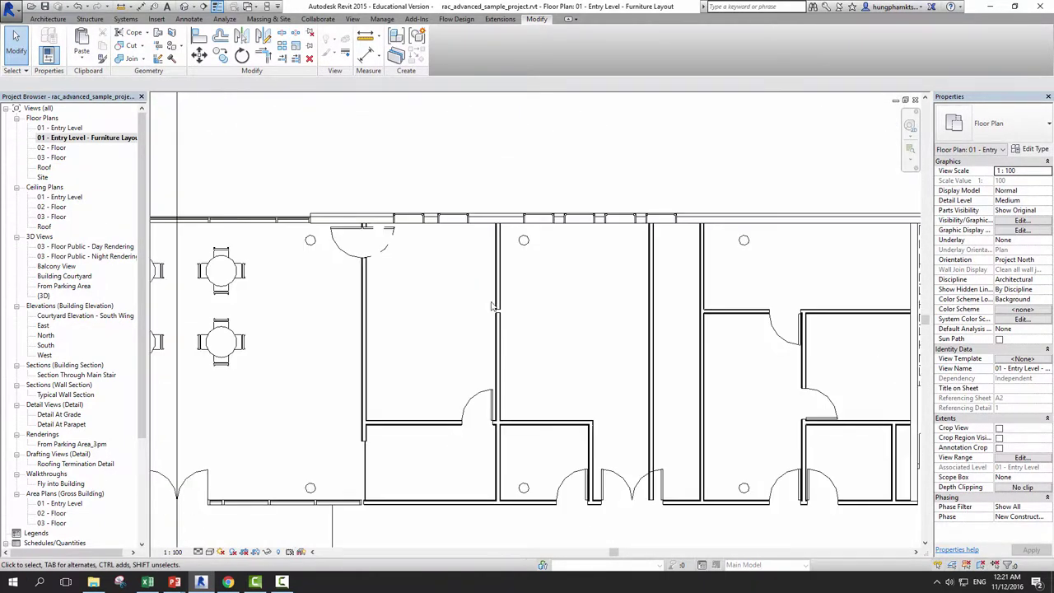
{"action": "left_click", "coordinate": [297, 36]}
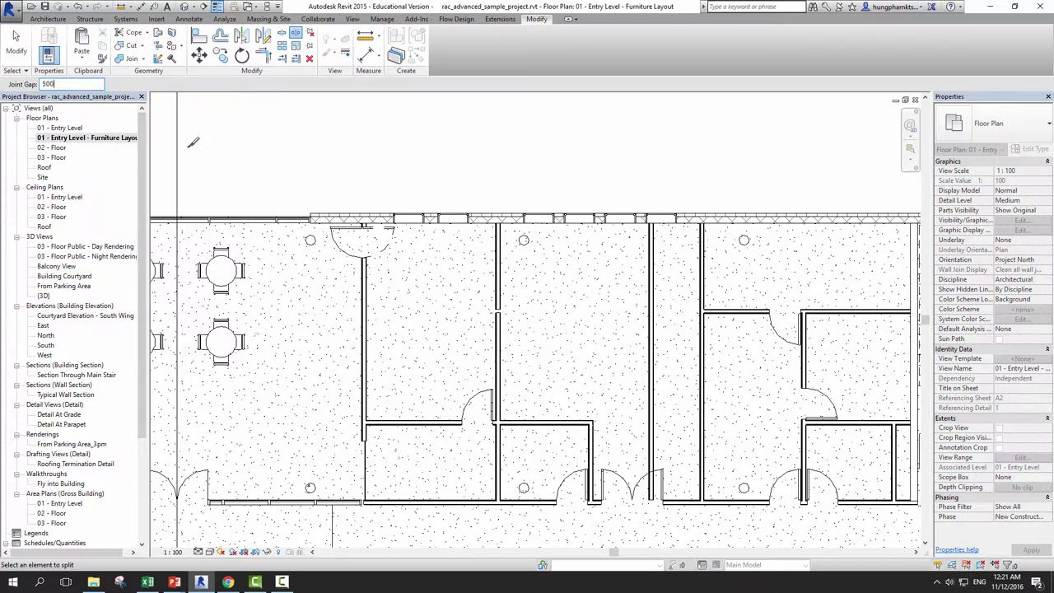
{"action": "left_click", "coordinate": [565, 354]}
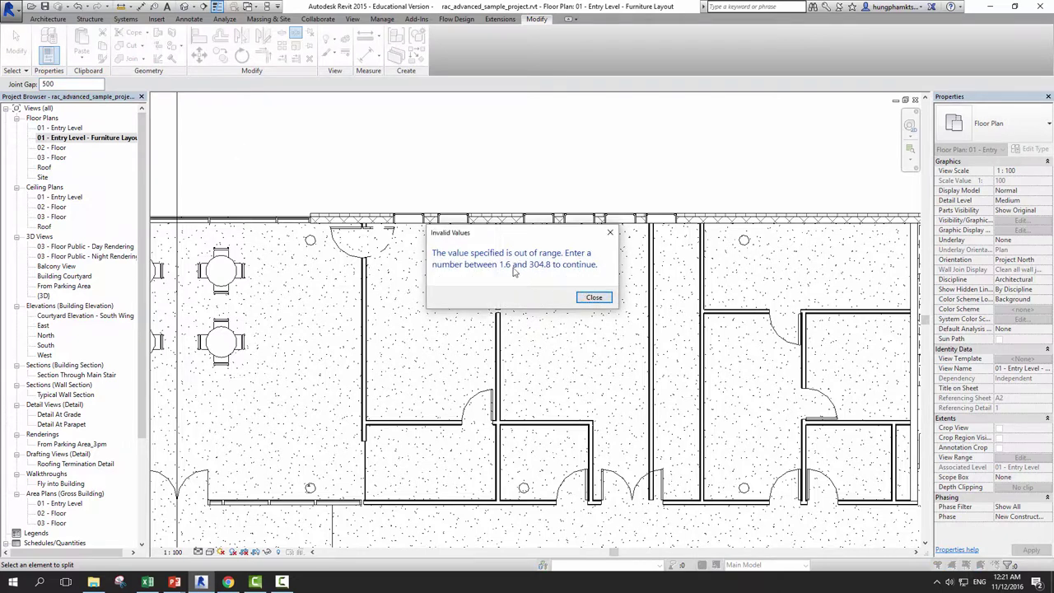
{"action": "left_click", "coordinate": [609, 235]}
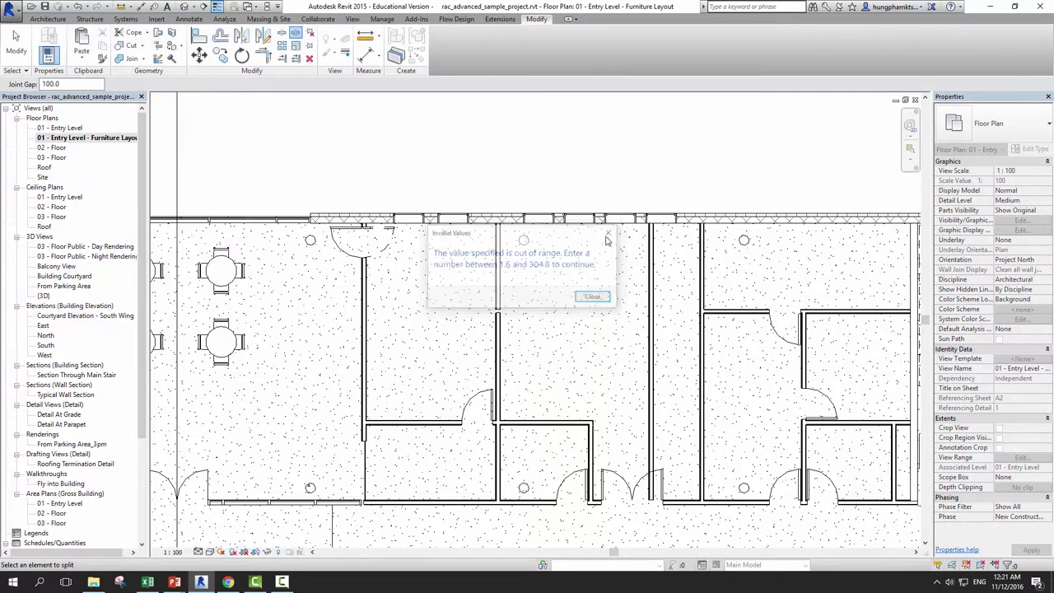
{"action": "key", "text": "Escape"}
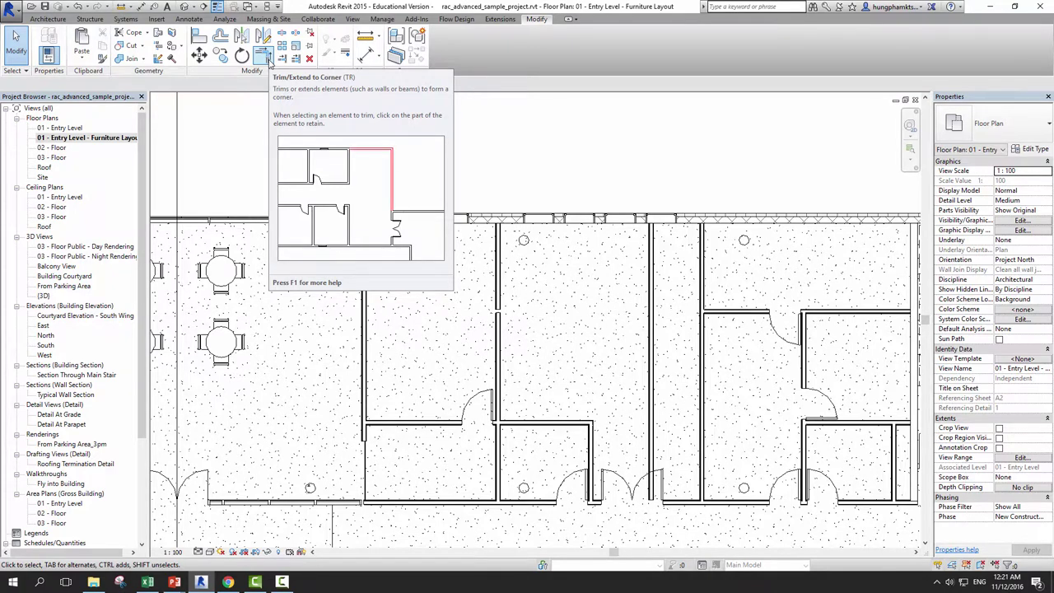
Join the left vertical green line and the top line into a corner with Trim/Extend to Corner
{"action": "scroll", "coordinate": [319, 132], "scroll_direction": "down", "scroll_amount": 2}
{"action": "scroll", "coordinate": [320, 132], "scroll_direction": "down", "scroll_amount": 2}
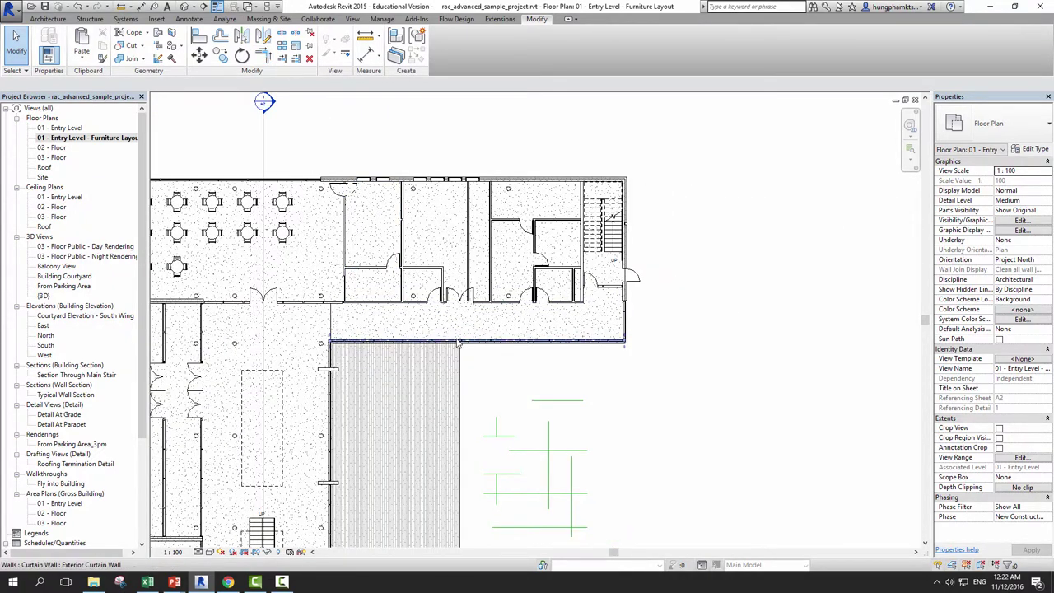
{"action": "scroll", "coordinate": [458, 344], "scroll_direction": "up", "scroll_amount": 1}
{"action": "scroll", "coordinate": [436, 333], "scroll_direction": "up", "scroll_amount": 2}
{"action": "scroll", "coordinate": [424, 317], "scroll_direction": "up", "scroll_amount": 2}
{"action": "scroll", "coordinate": [445, 313], "scroll_direction": "up", "scroll_amount": 2}
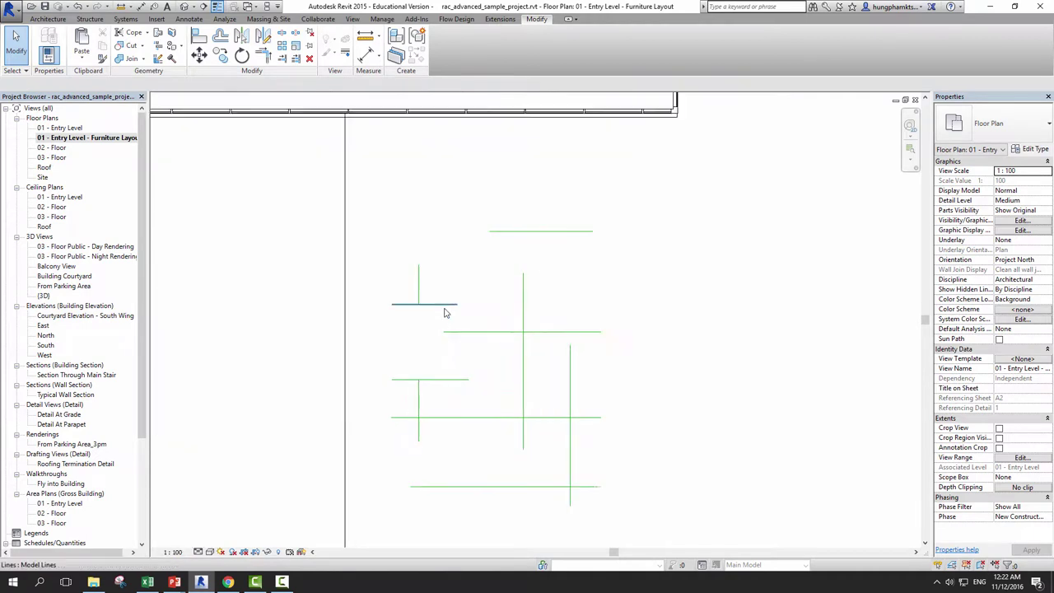
{"action": "scroll", "coordinate": [445, 312], "scroll_direction": "up", "scroll_amount": 1}
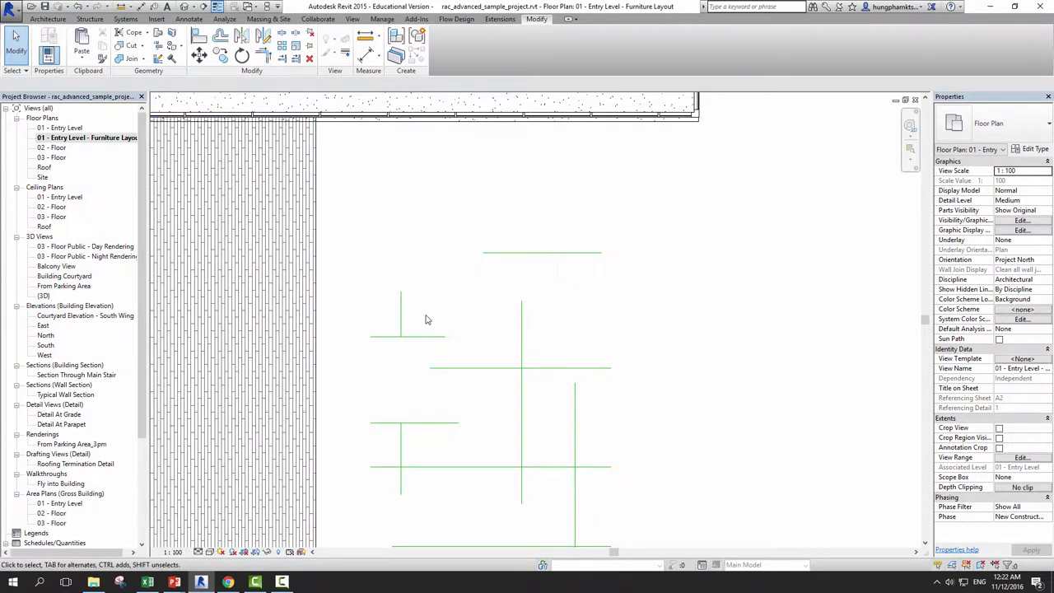
{"action": "scroll", "coordinate": [426, 319], "scroll_direction": "up", "scroll_amount": 1}
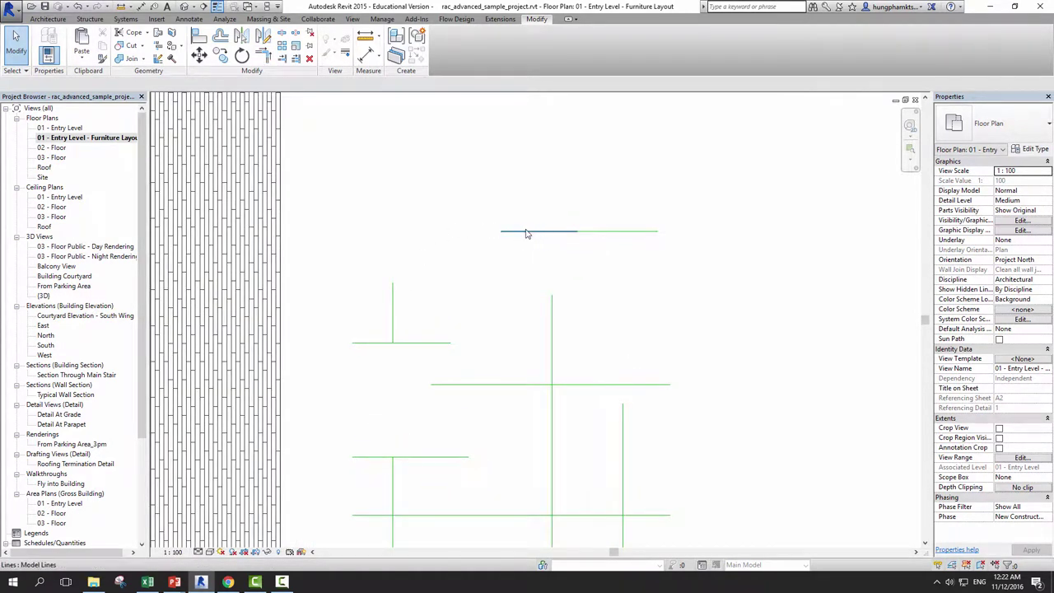
{"action": "left_click", "coordinate": [264, 54]}
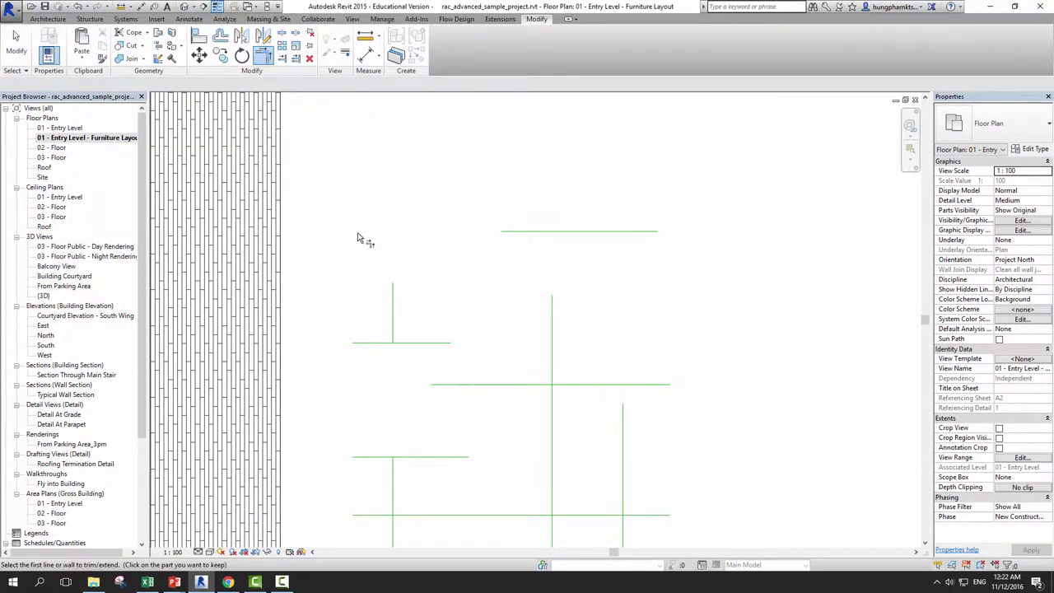
{"action": "left_click", "coordinate": [393, 300]}
{"action": "left_click", "coordinate": [521, 234]}
Trim the short horizontal and lower vertical lines into clean L-shaped corners
{"action": "left_click", "coordinate": [414, 343]}
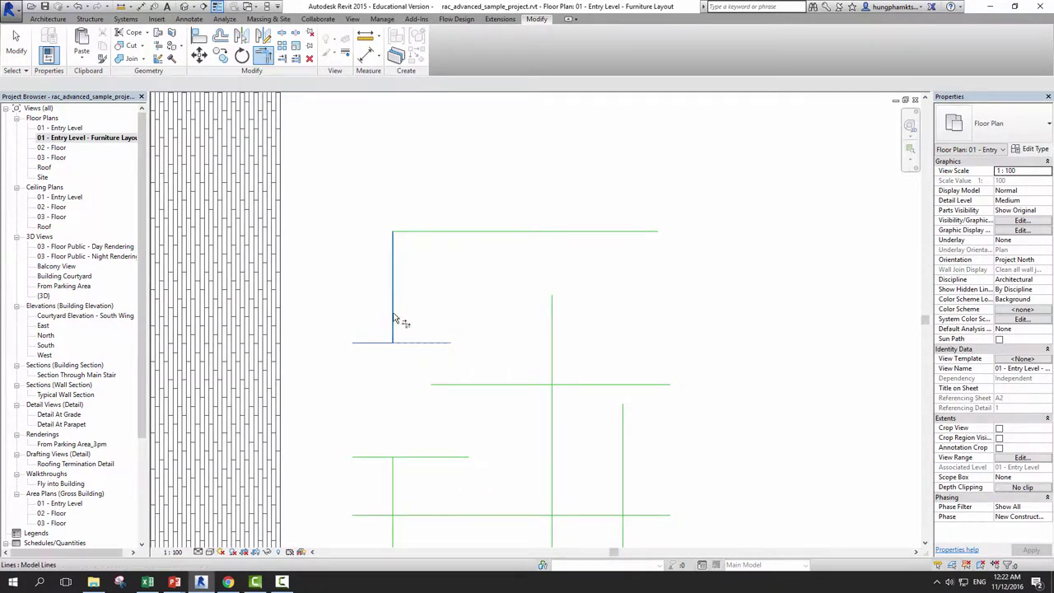
{"action": "left_click", "coordinate": [392, 318]}
{"action": "scroll", "coordinate": [384, 393], "scroll_direction": "up", "scroll_amount": 1}
{"action": "scroll", "coordinate": [383, 392], "scroll_direction": "up", "scroll_amount": 2}
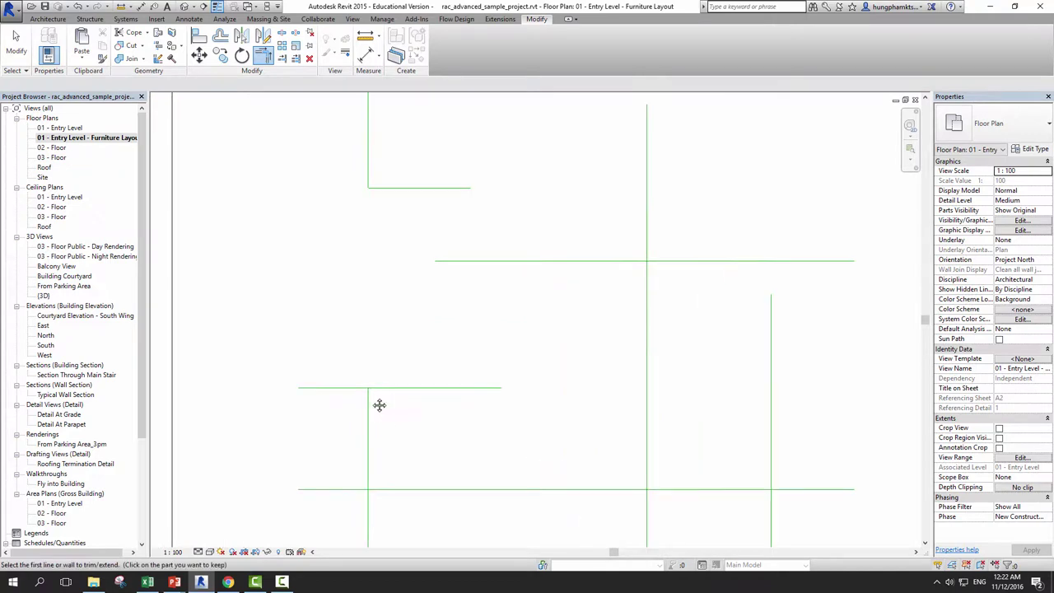
{"action": "scroll", "coordinate": [379, 405], "scroll_direction": "up", "scroll_amount": 1}
{"action": "scroll", "coordinate": [364, 345], "scroll_direction": "up", "scroll_amount": 1}
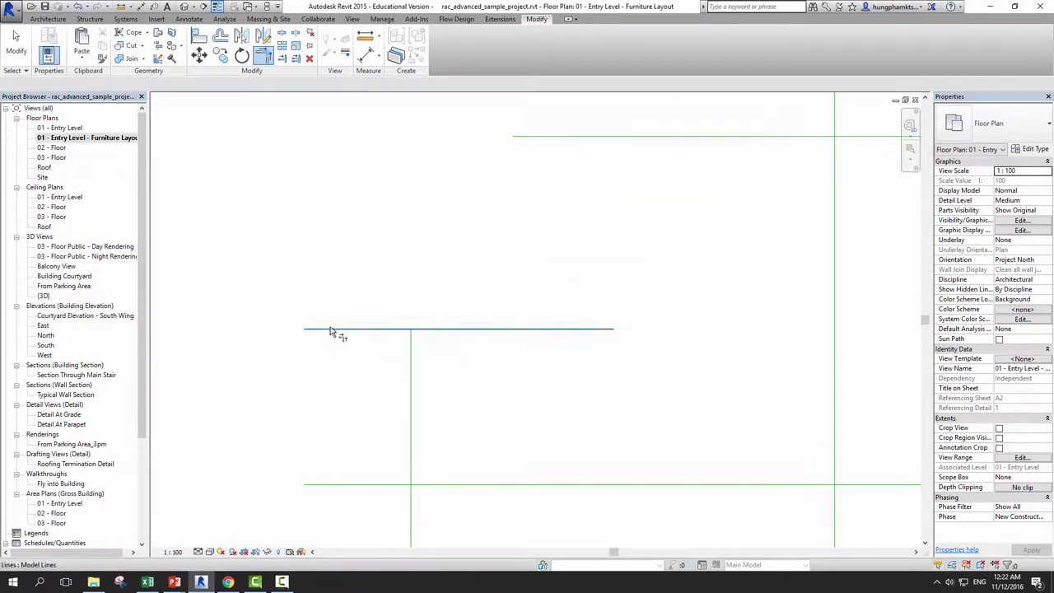
{"action": "left_click", "coordinate": [412, 385]}
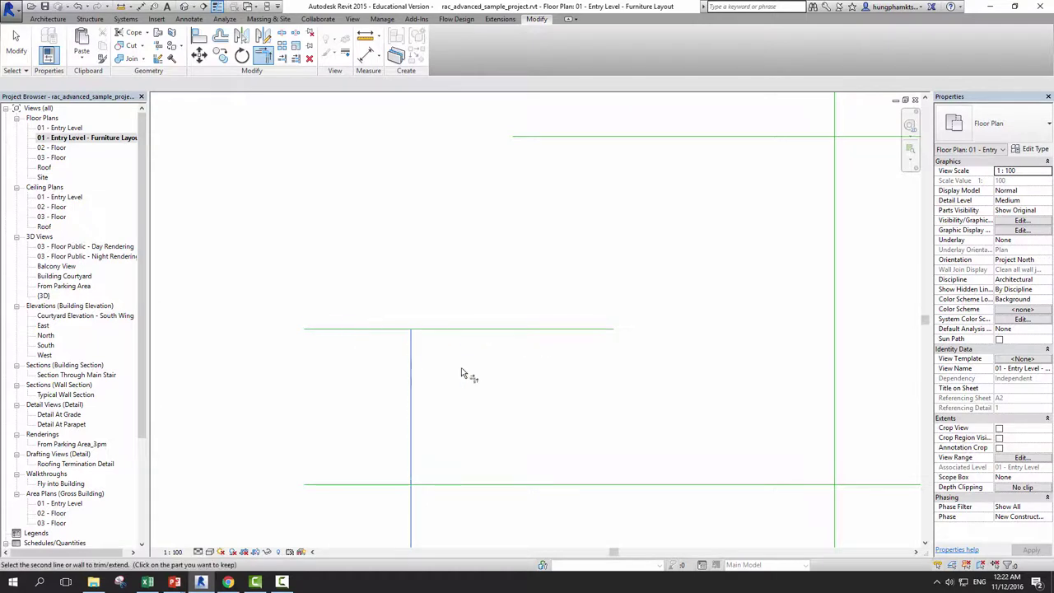
{"action": "left_click", "coordinate": [472, 329]}
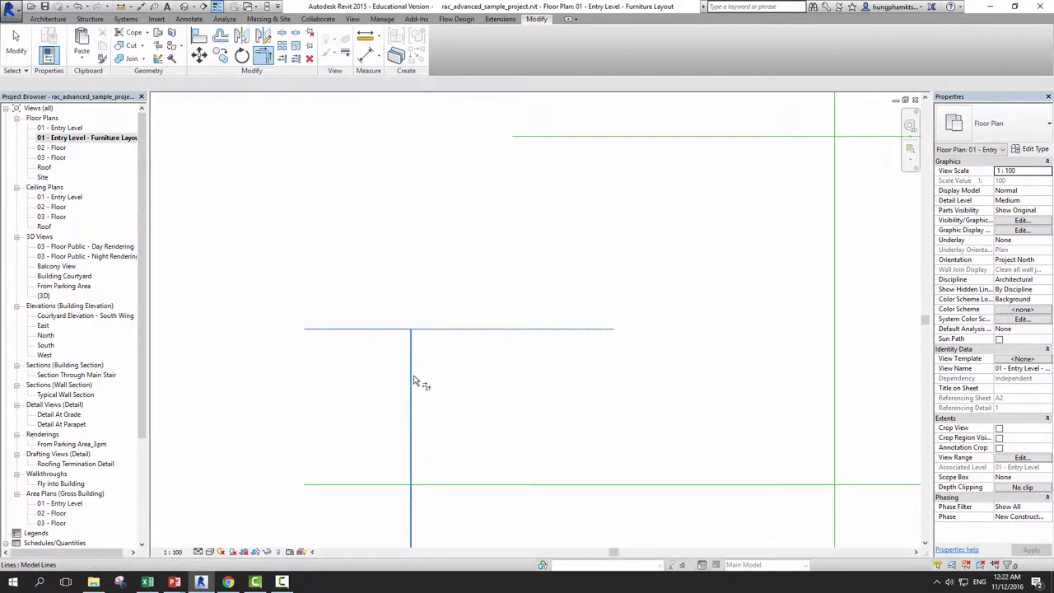
{"action": "scroll", "coordinate": [424, 381], "scroll_direction": "down", "scroll_amount": 2}
{"action": "scroll", "coordinate": [364, 236], "scroll_direction": "down", "scroll_amount": 1}
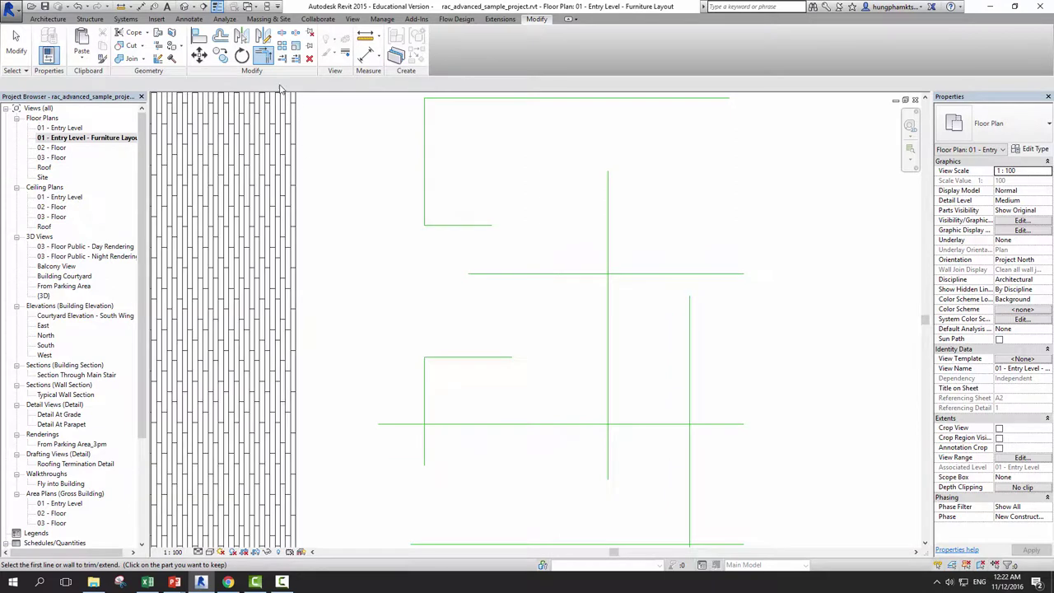
{"action": "scroll", "coordinate": [376, 251], "scroll_direction": "up", "scroll_amount": 2}
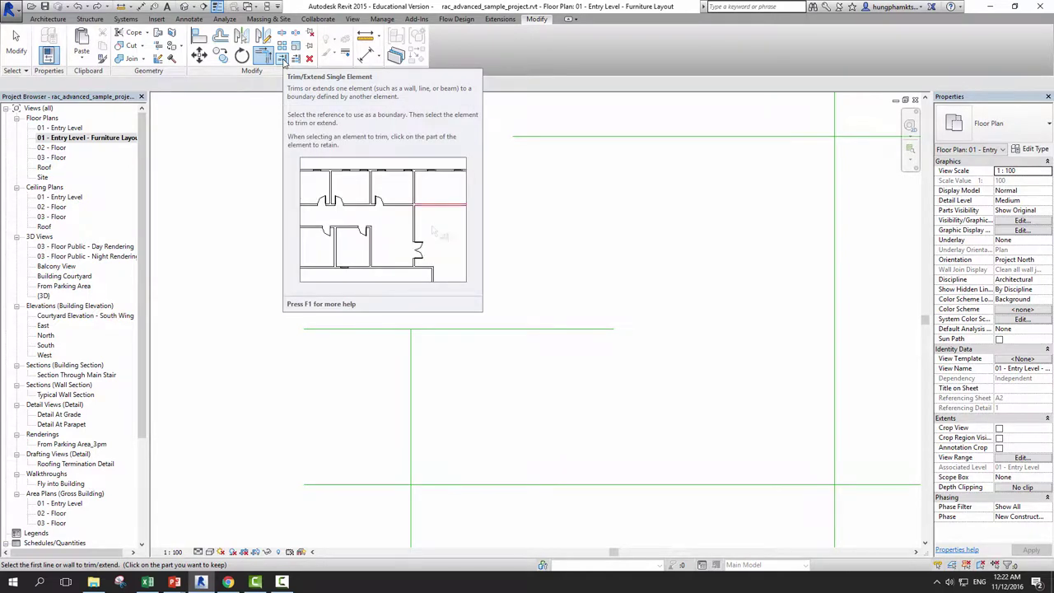
Finish the corner-join command and zoom around the lower green lines
{"action": "scroll", "coordinate": [374, 202], "scroll_direction": "down", "scroll_amount": 1}
{"action": "key", "text": "Escape"}
{"action": "scroll", "coordinate": [242, 283], "scroll_direction": "down", "scroll_amount": 1}
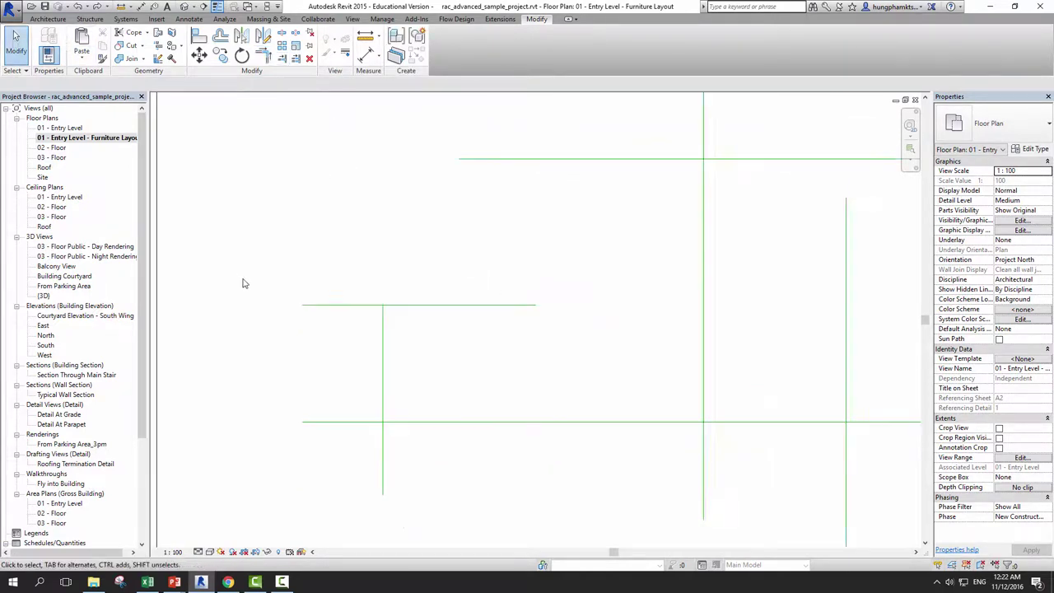
{"action": "scroll", "coordinate": [376, 353], "scroll_direction": "down", "scroll_amount": 2}
{"action": "scroll", "coordinate": [341, 377], "scroll_direction": "up", "scroll_amount": 1}
{"action": "scroll", "coordinate": [395, 376], "scroll_direction": "up", "scroll_amount": 1}
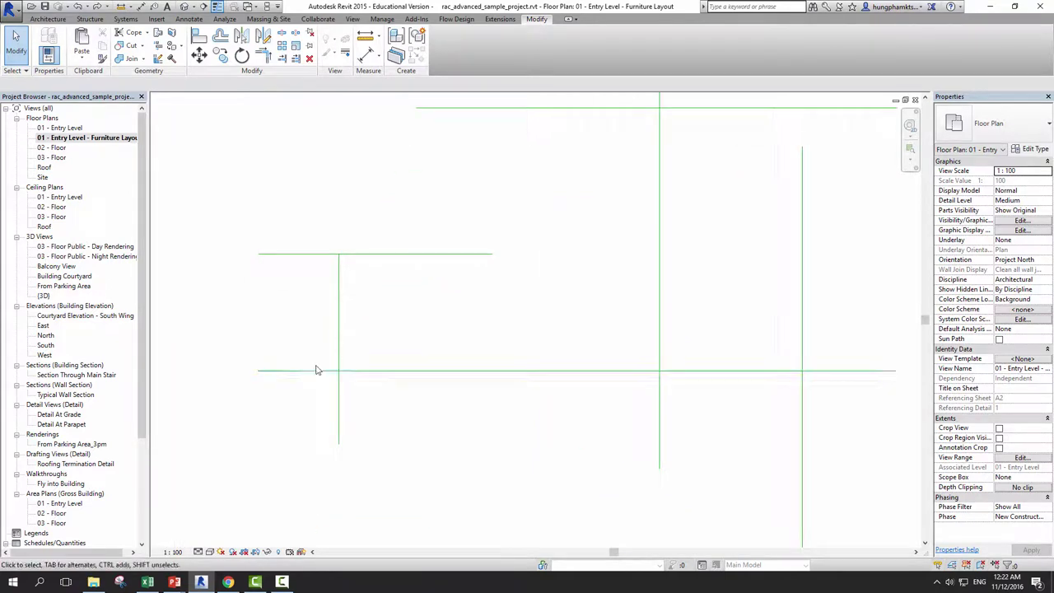
{"action": "scroll", "coordinate": [277, 377], "scroll_direction": "up", "scroll_amount": 1}
{"action": "scroll", "coordinate": [278, 376], "scroll_direction": "up", "scroll_amount": 1}
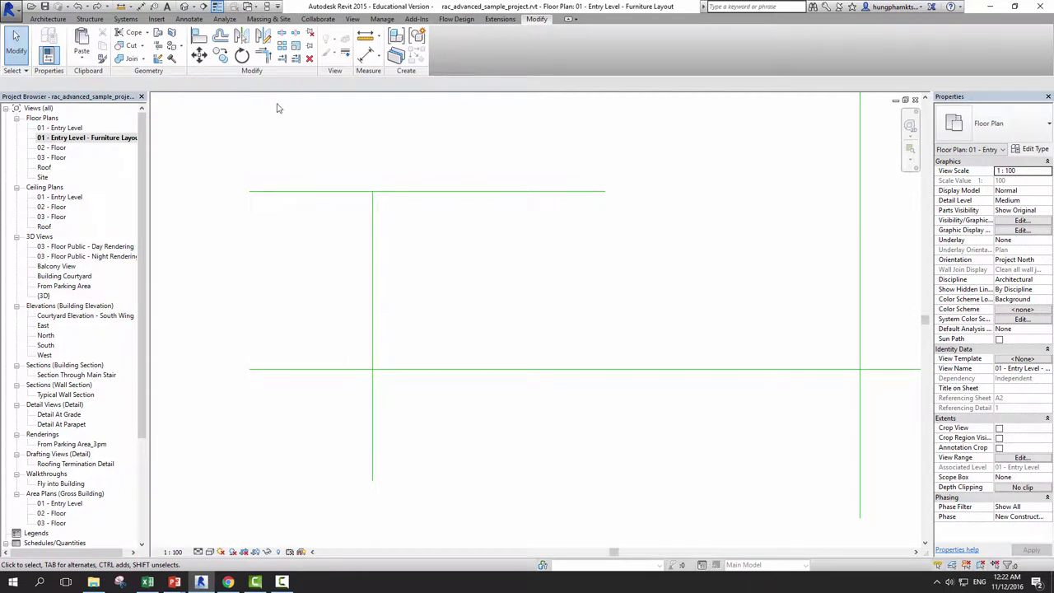
Trial-trim the lower horizontal line at the left vertical line, then undo it
{"action": "left_click", "coordinate": [281, 64]}
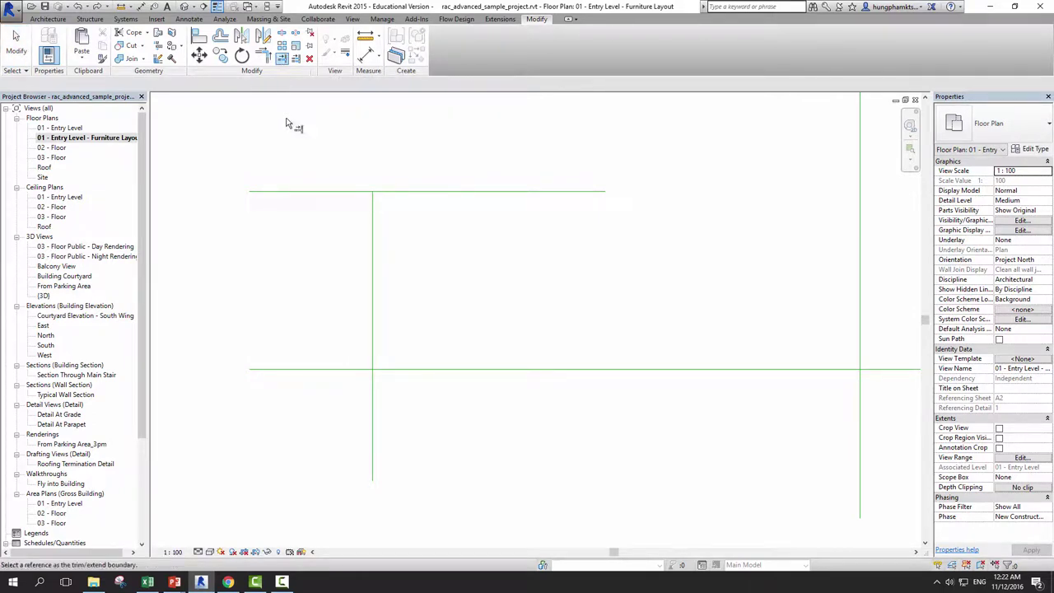
{"action": "left_click", "coordinate": [372, 359]}
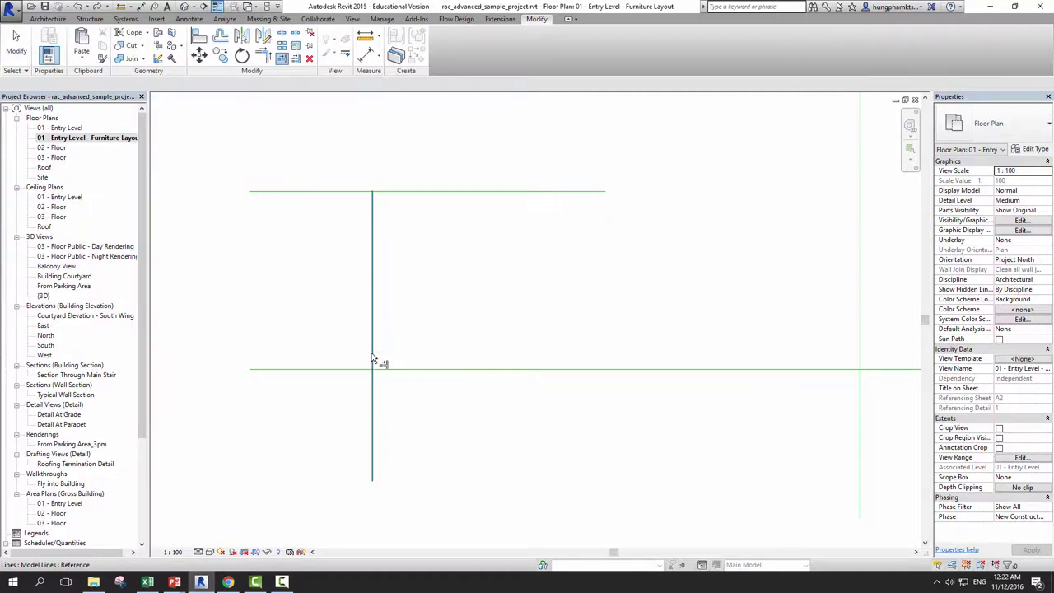
{"action": "left_click", "coordinate": [353, 376]}
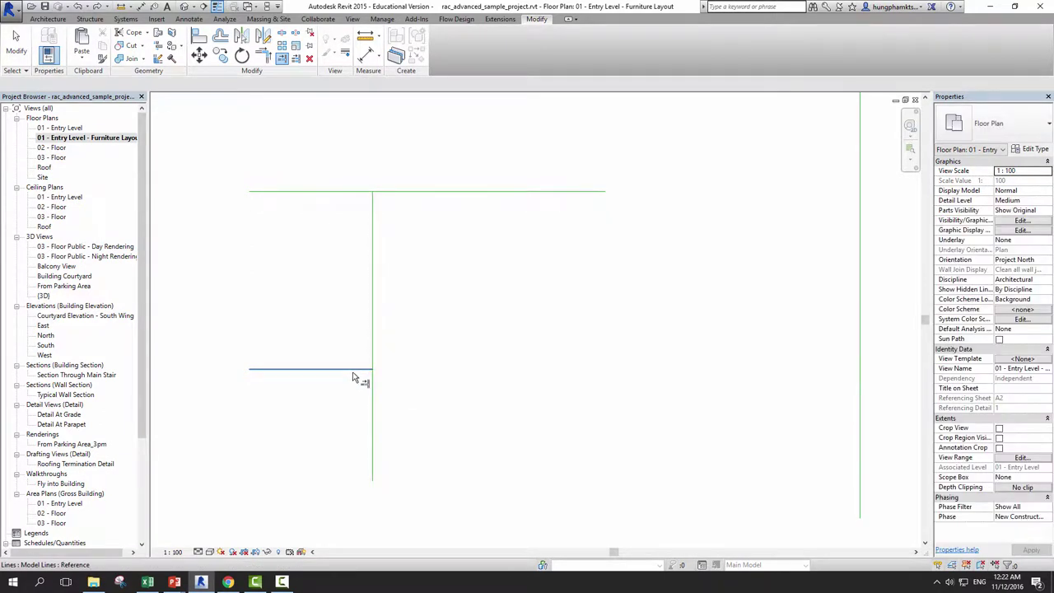
{"action": "key", "text": "Escape"}
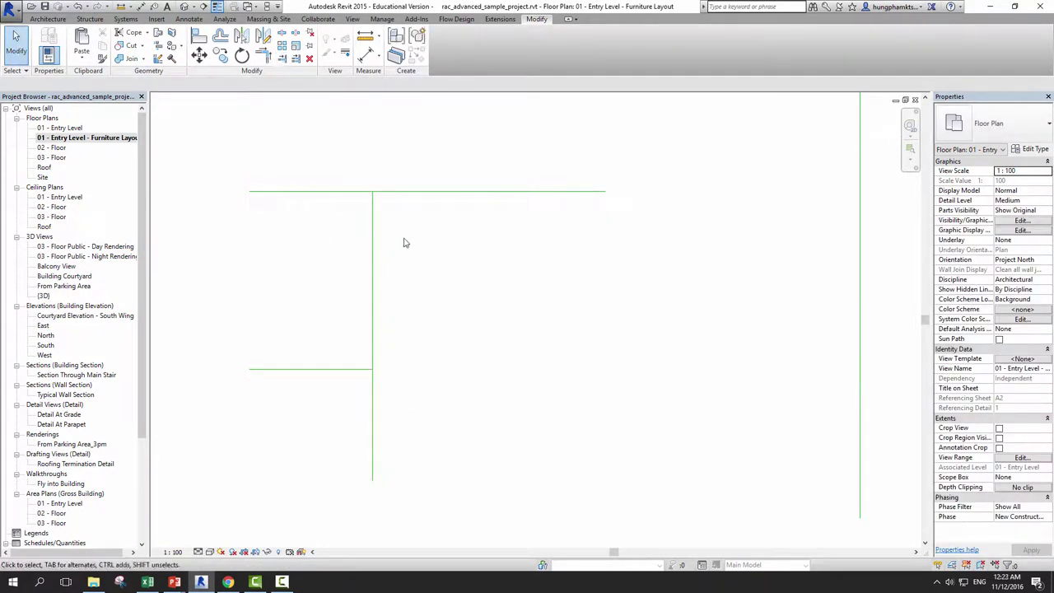
{"action": "key", "text": "ctrl+z"}
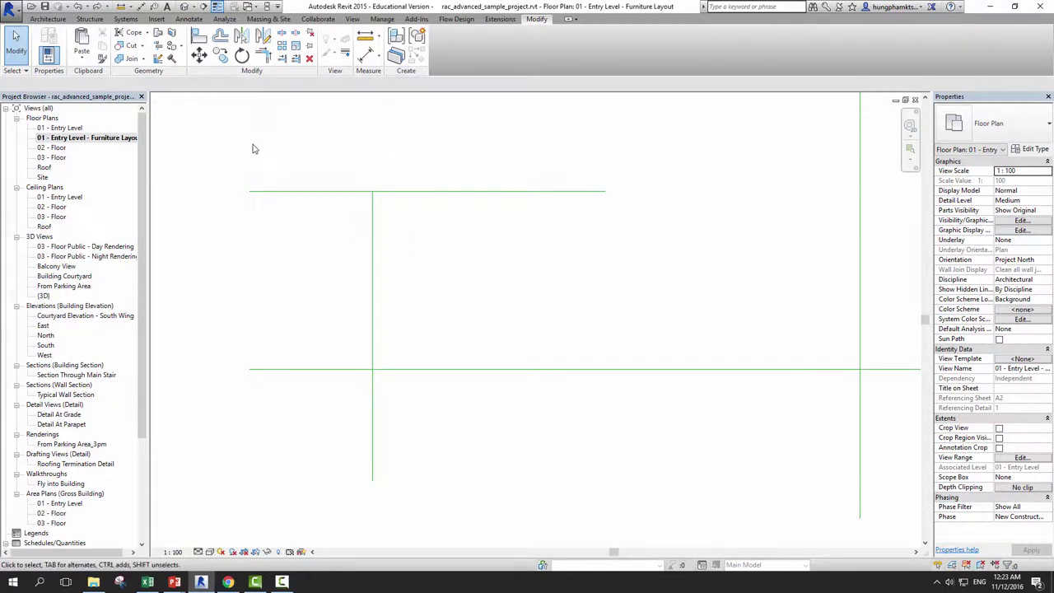
Trim the lower horizontal and left vertical lines against each other into a clean L-corner
{"action": "left_click", "coordinate": [282, 58]}
{"action": "left_click", "coordinate": [372, 303]}
{"action": "left_click", "coordinate": [420, 373]}
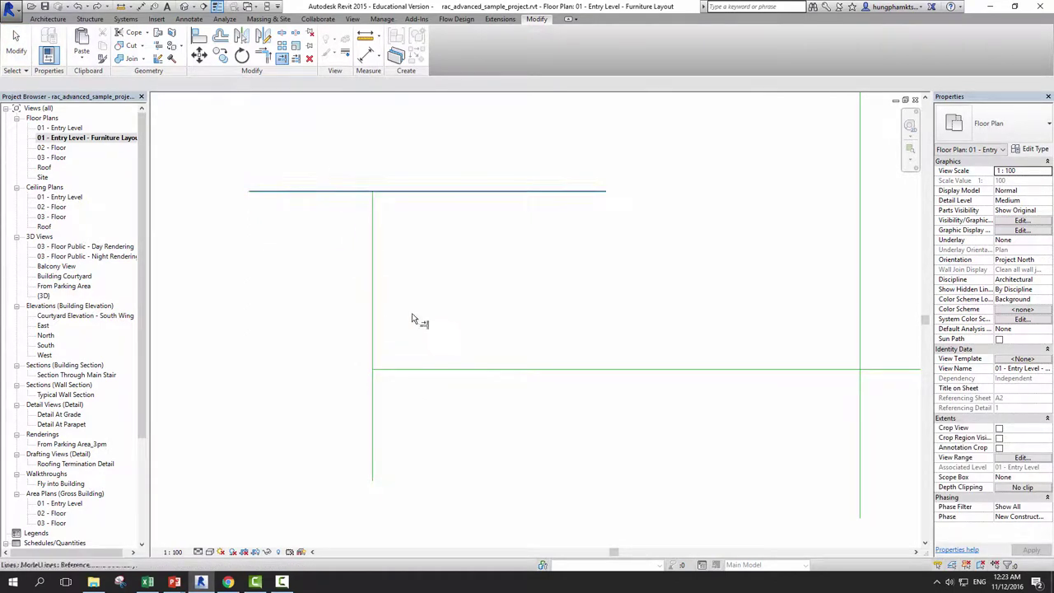
{"action": "left_click", "coordinate": [423, 370]}
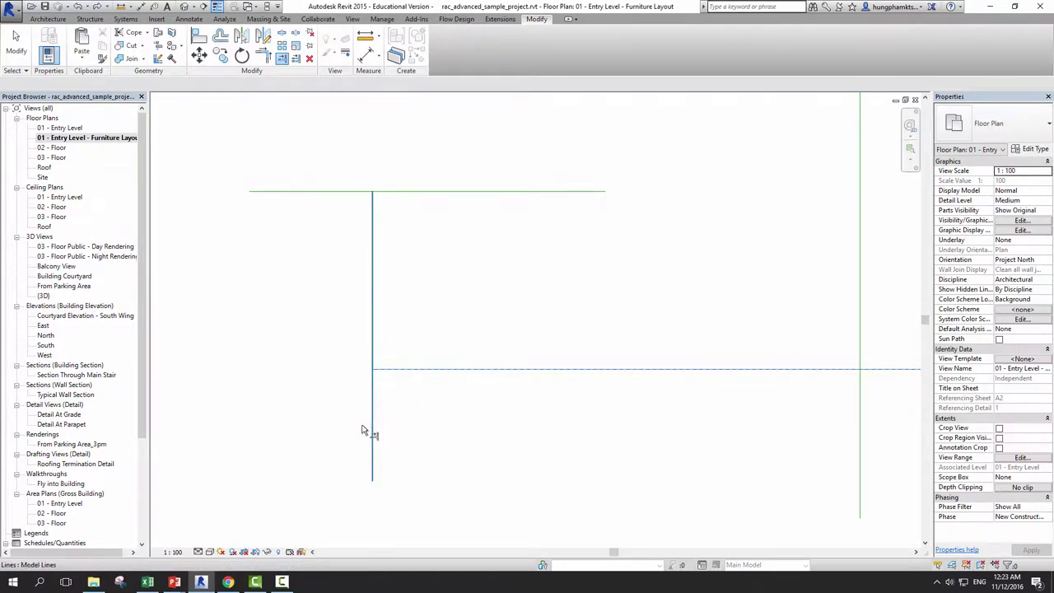
{"action": "left_click", "coordinate": [375, 300]}
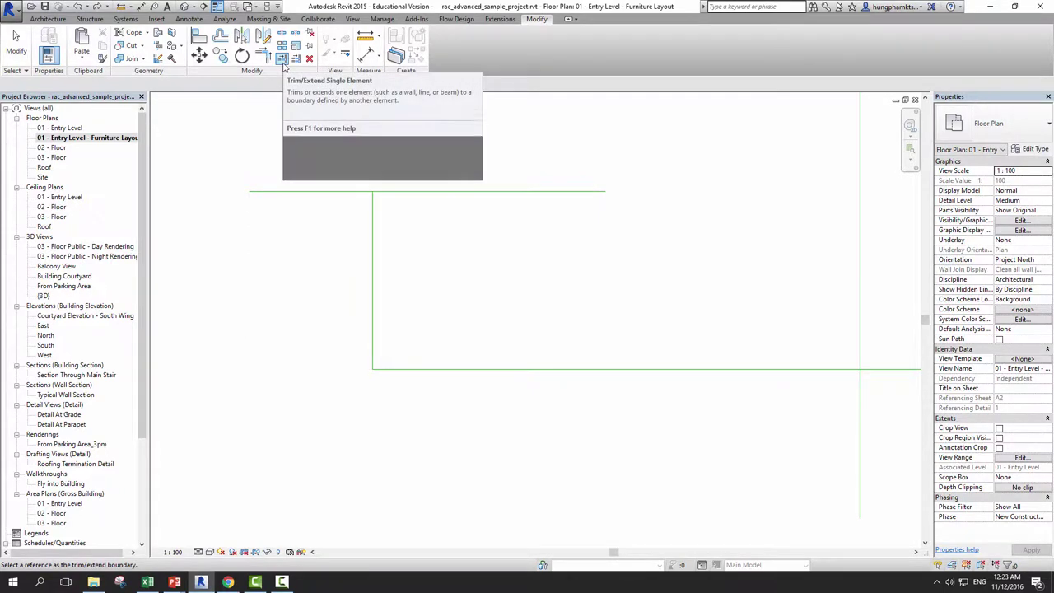
{"action": "mouse_move", "coordinate": [281, 58]}
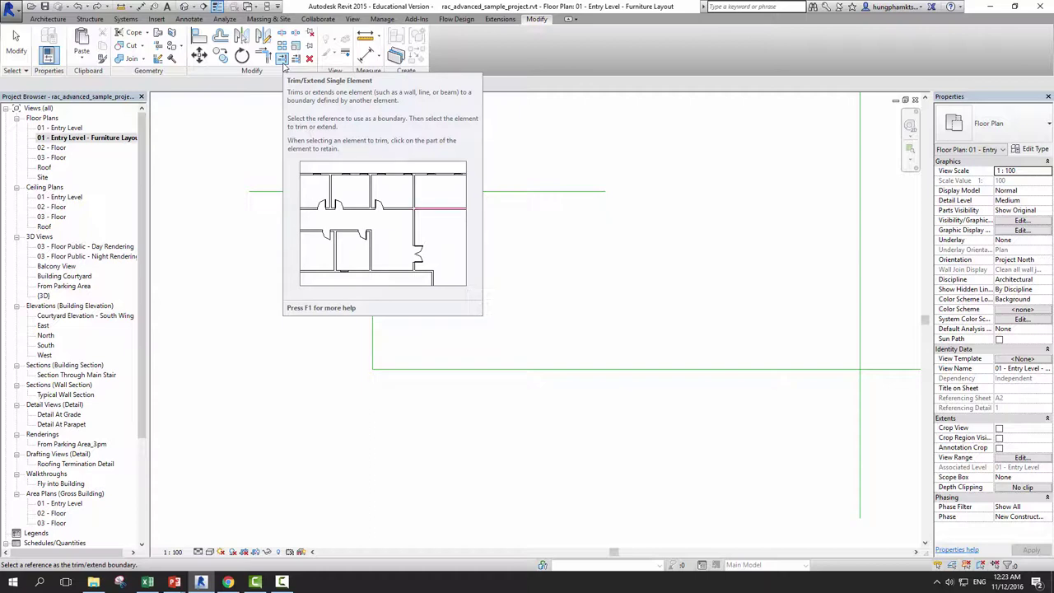
Cut the horizontal line's right stub off at the vertical line
{"action": "scroll", "coordinate": [329, 251], "scroll_direction": "down", "scroll_amount": 1}
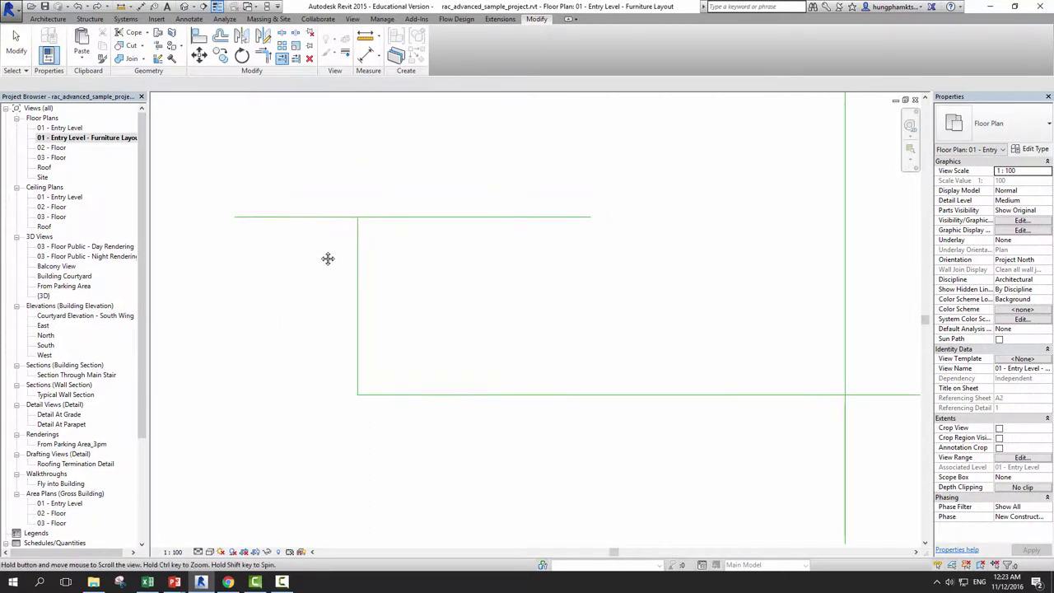
{"action": "scroll", "coordinate": [324, 294], "scroll_direction": "down", "scroll_amount": 1}
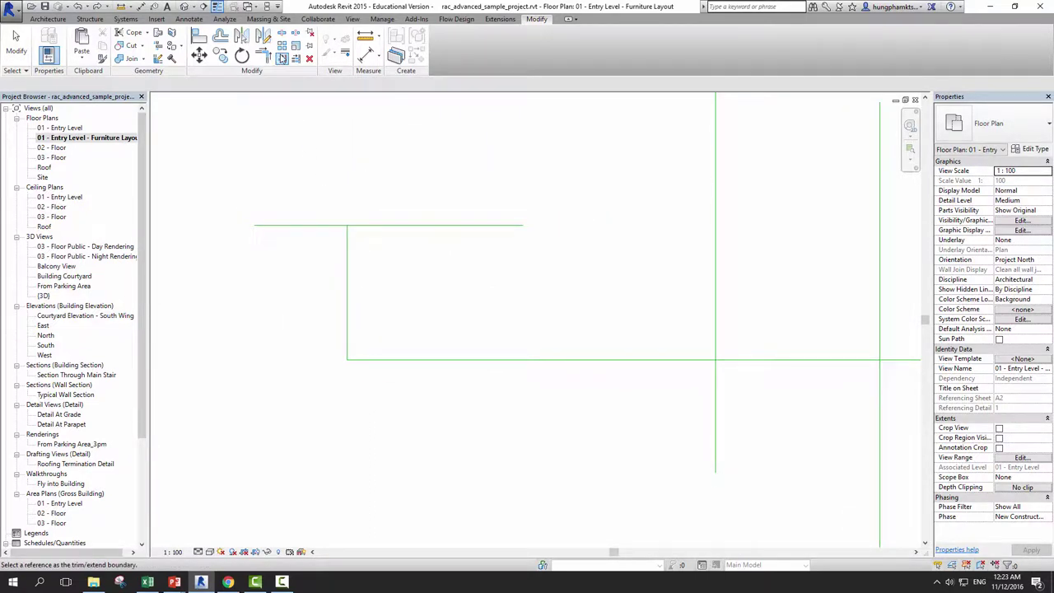
{"action": "scroll", "coordinate": [409, 222], "scroll_direction": "down", "scroll_amount": 1}
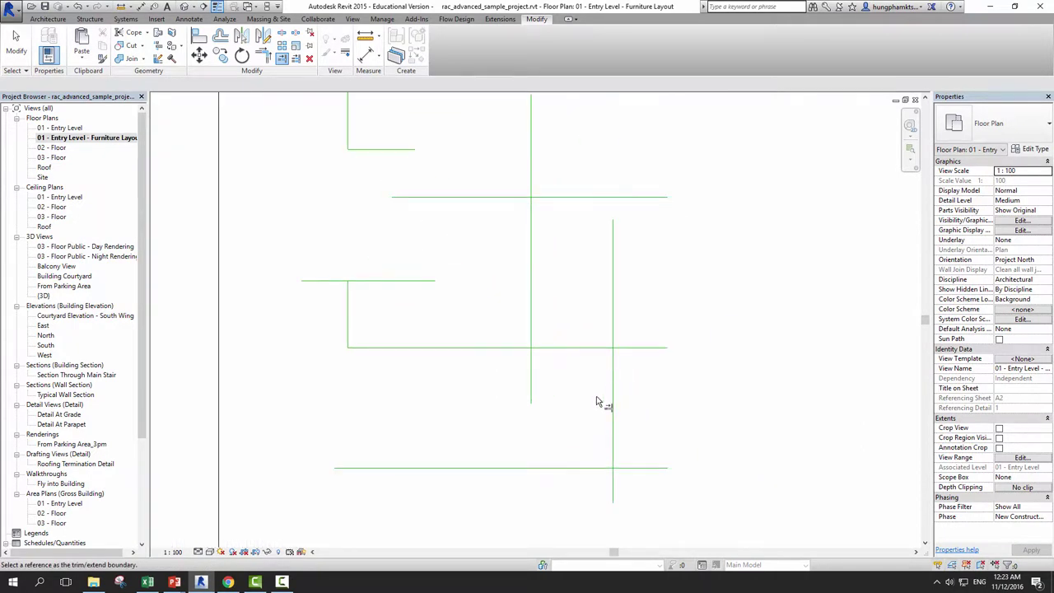
{"action": "scroll", "coordinate": [601, 400], "scroll_direction": "down", "scroll_amount": 1}
{"action": "left_click", "coordinate": [619, 387]}
{"action": "left_click", "coordinate": [596, 332]}
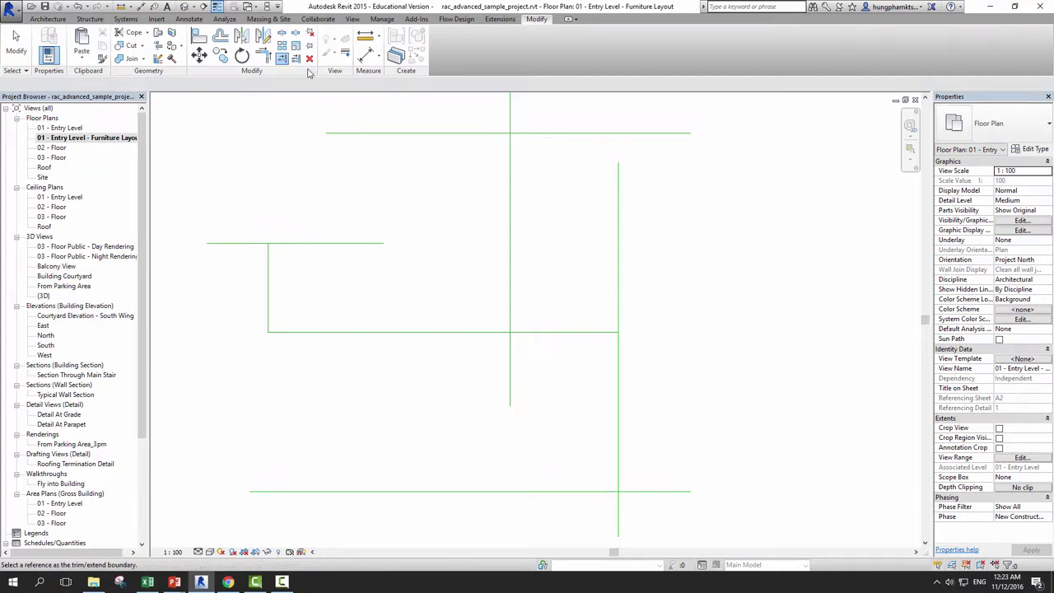
{"action": "key", "text": "Escape"}
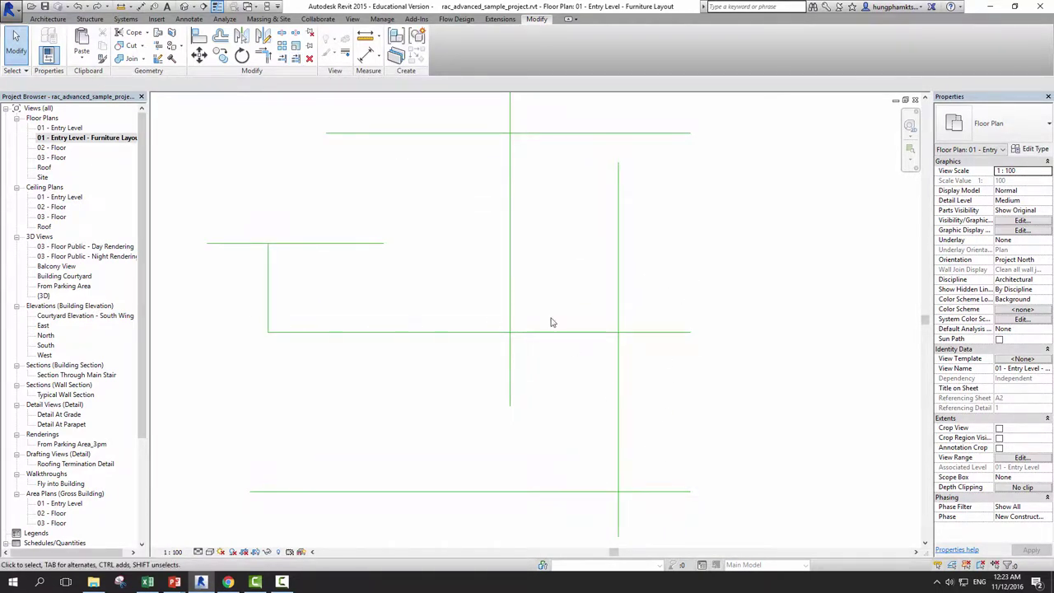
Window-trim the middle and bottom horizontal lines back to the right vertical line
{"action": "left_click", "coordinate": [296, 66]}
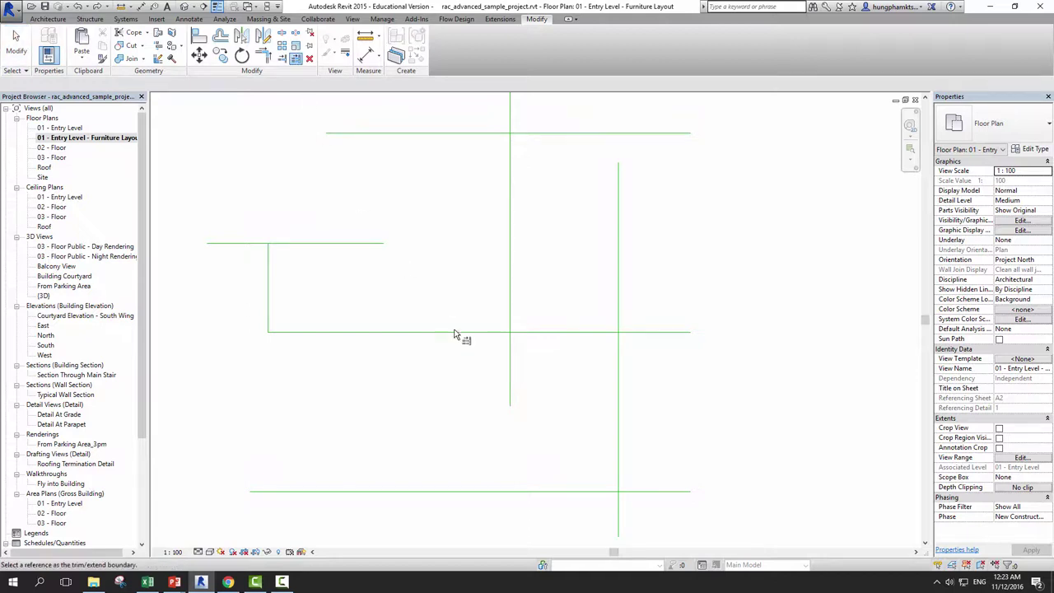
{"action": "scroll", "coordinate": [463, 338], "scroll_direction": "down", "scroll_amount": 2}
{"action": "left_click", "coordinate": [581, 383]}
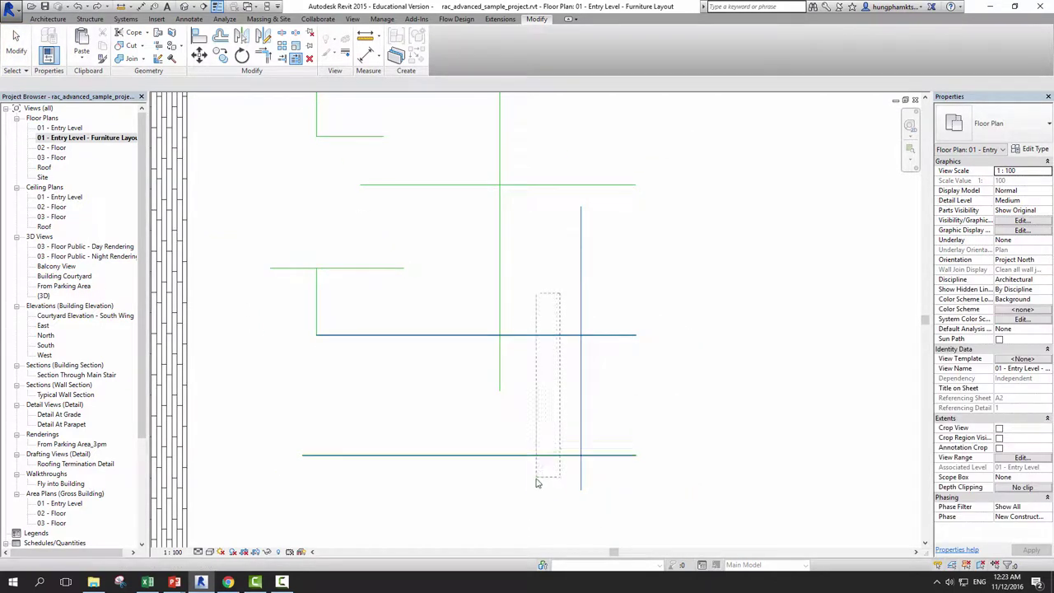
{"action": "left_click_drag", "start_coordinate": [558, 368], "coordinate": [533, 481]}
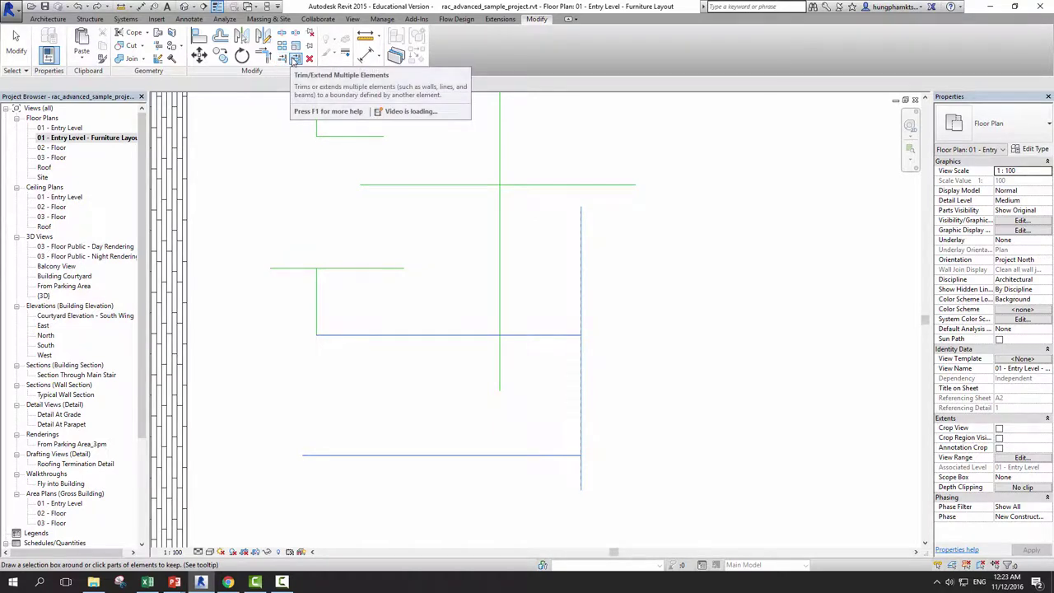
{"action": "middle_click_drag", "start_coordinate": [629, 266], "coordinate": [612, 313]}
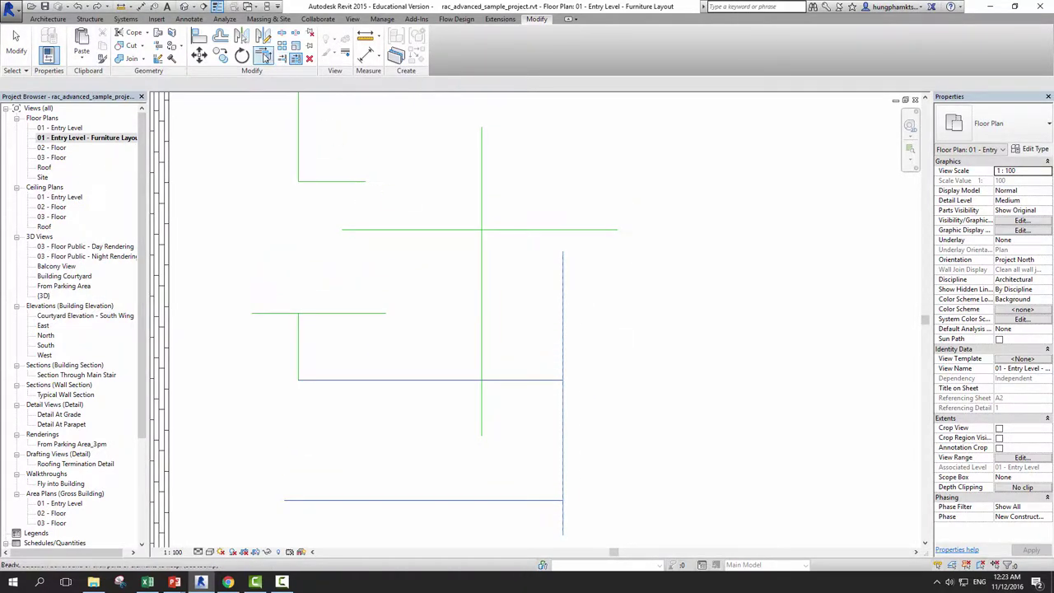
{"action": "key", "text": "Escape"}
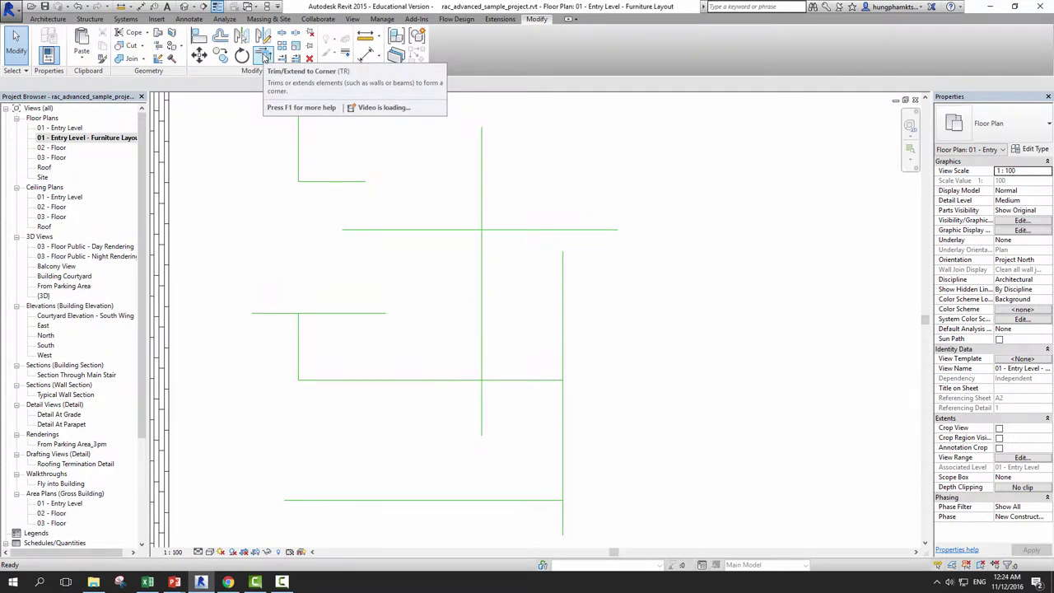
Extend the right vertical line to meet the upper horizontal line in a corner
{"action": "left_click", "coordinate": [264, 56]}
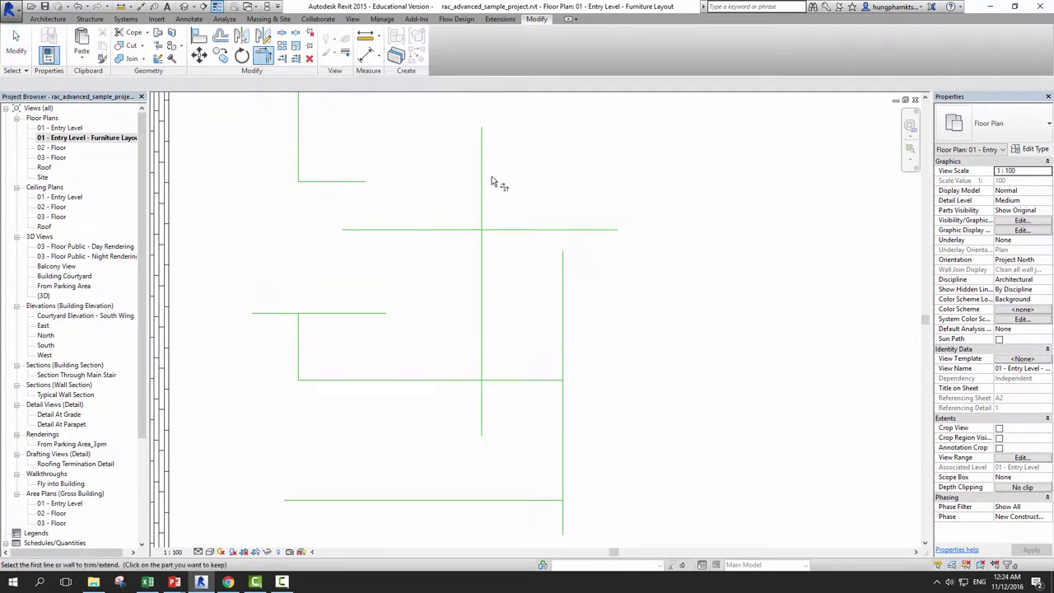
{"action": "left_click", "coordinate": [566, 283]}
{"action": "left_click", "coordinate": [540, 231]}
Cut the middle vertical line off below the upper horizontal line
{"action": "left_click", "coordinate": [282, 58]}
{"action": "left_click", "coordinate": [488, 231]}
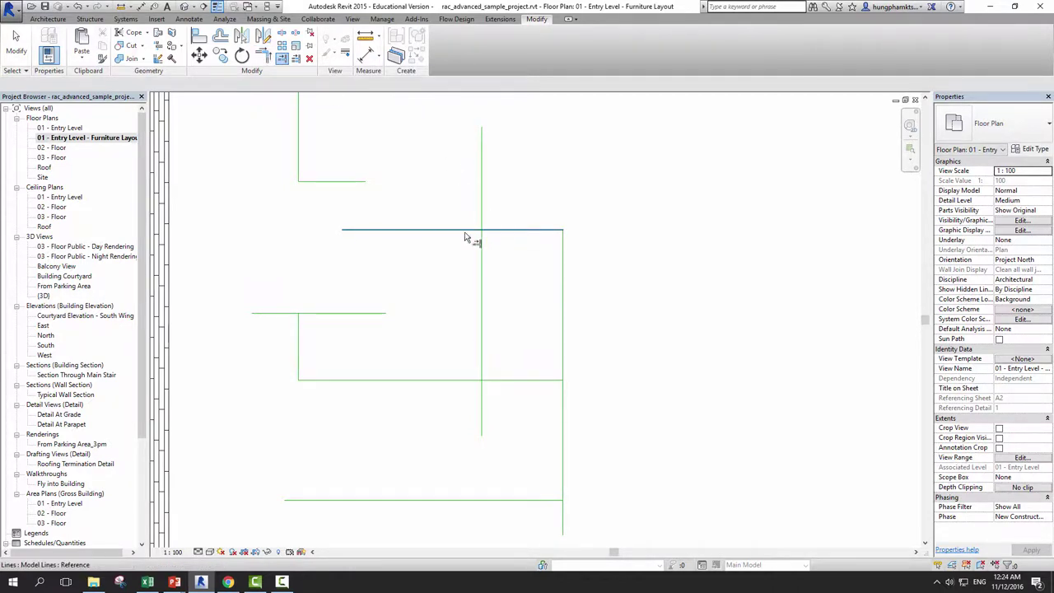
{"action": "left_click", "coordinate": [482, 216]}
{"action": "scroll", "coordinate": [541, 286], "scroll_direction": "down", "scroll_amount": 1}
{"action": "scroll", "coordinate": [544, 288], "scroll_direction": "down", "scroll_amount": 1}
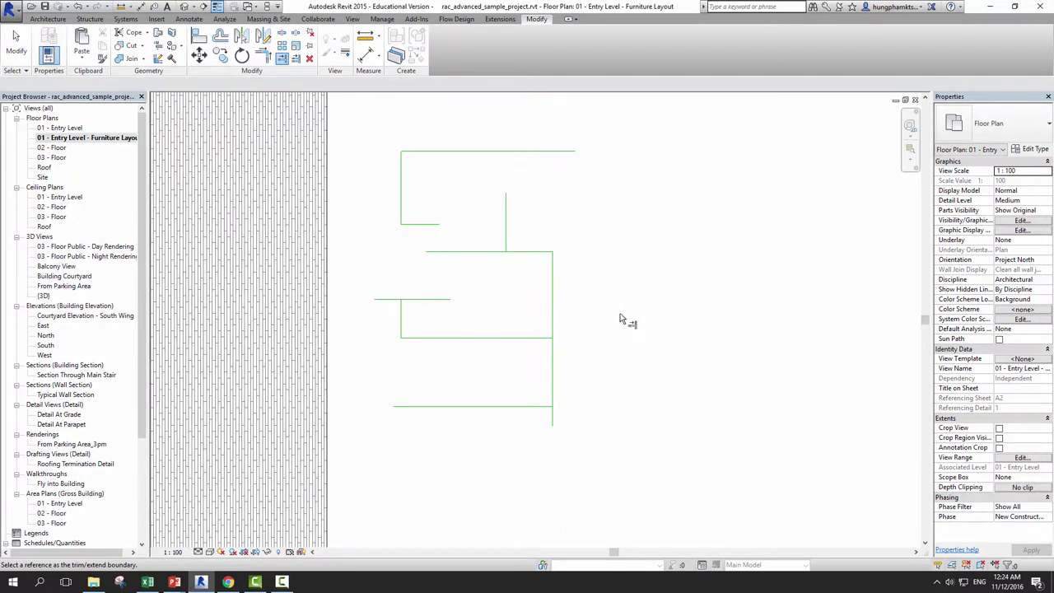
{"action": "key", "text": "Escape"}
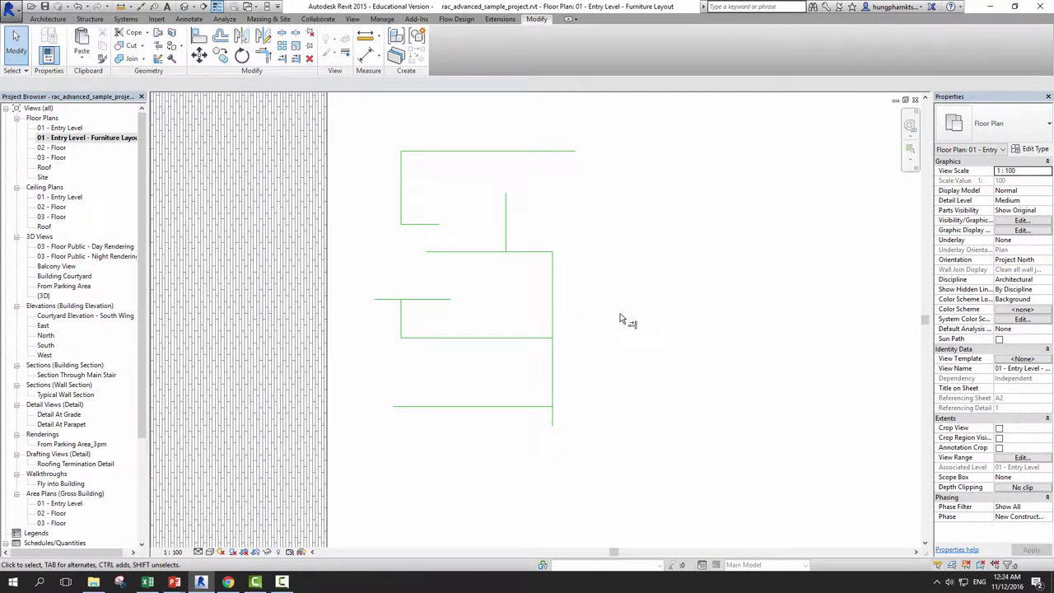
{"action": "scroll", "coordinate": [519, 247], "scroll_direction": "up", "scroll_amount": 1}
{"action": "scroll", "coordinate": [514, 245], "scroll_direction": "up", "scroll_amount": 1}
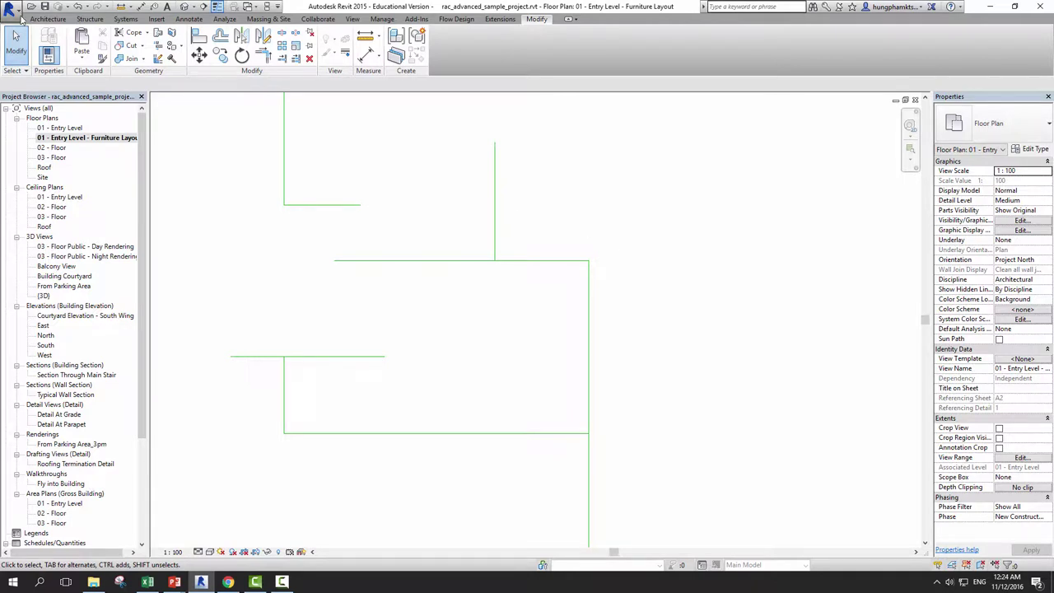
Round the upper-right corner with a 500 radius fillet arc model line
{"action": "left_click", "coordinate": [42, 20]}
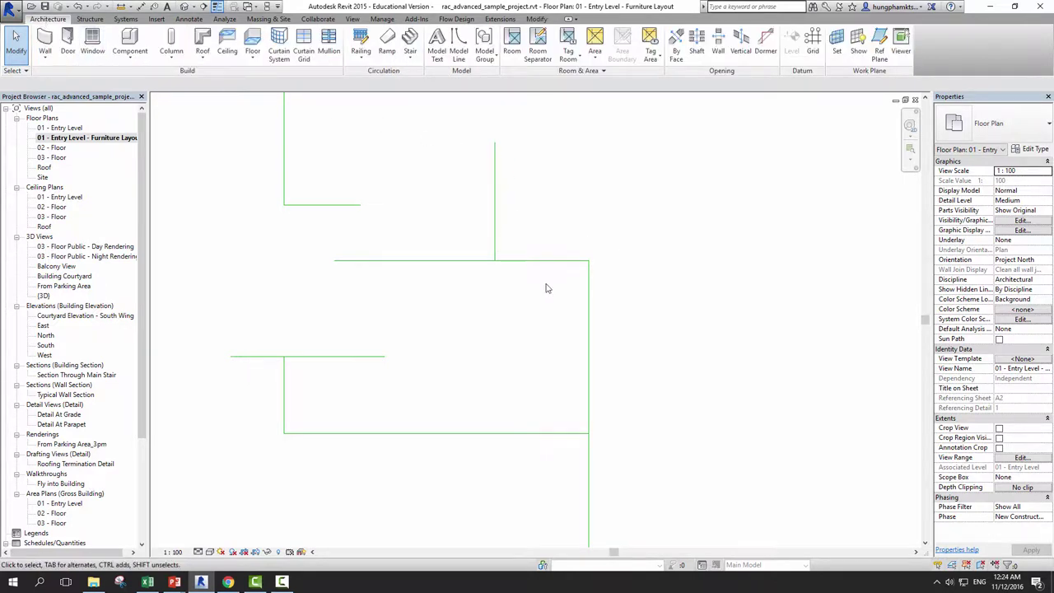
{"action": "left_click", "coordinate": [459, 52]}
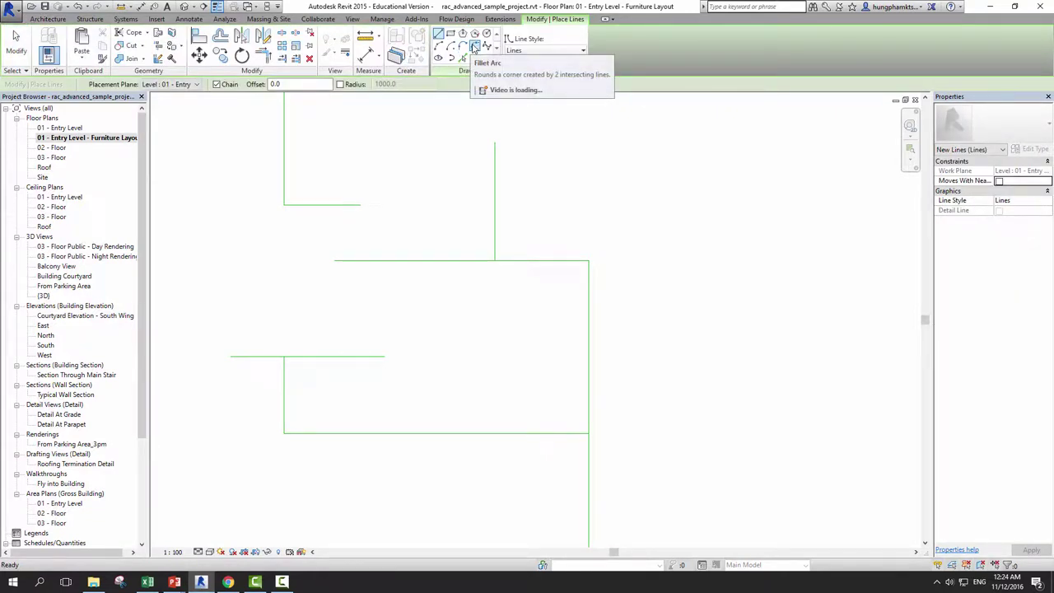
{"action": "left_click", "coordinate": [475, 47]}
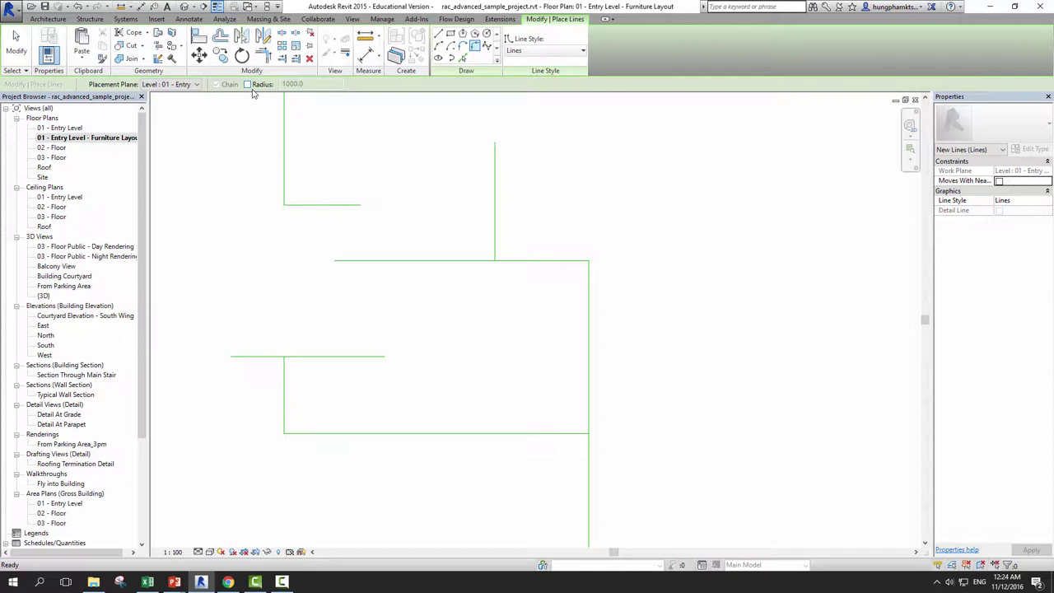
{"action": "left_click", "coordinate": [247, 84]}
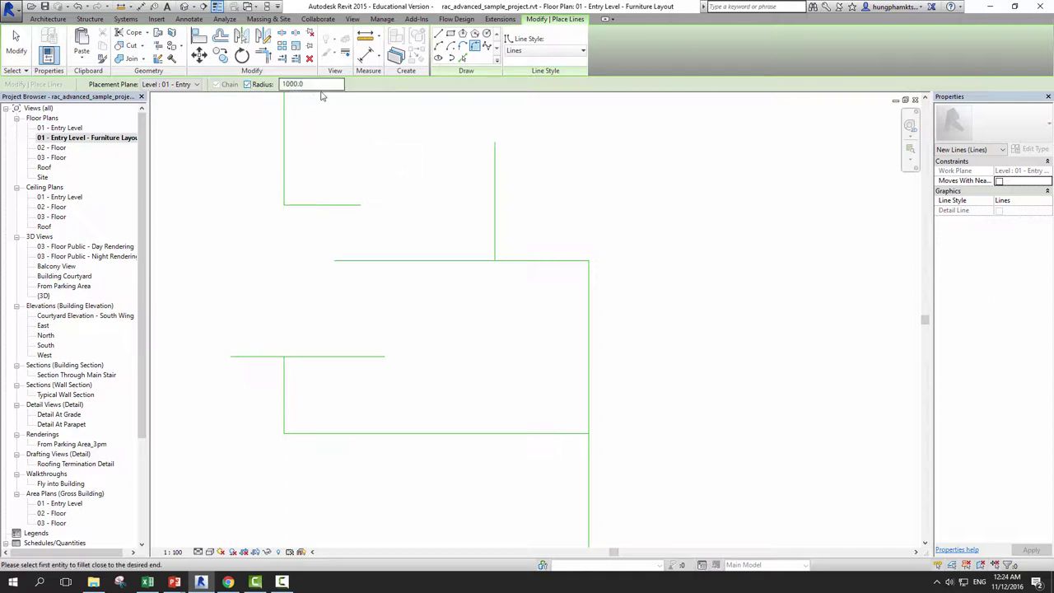
{"action": "type", "text": "50"}
{"action": "left_click", "coordinate": [587, 304]}
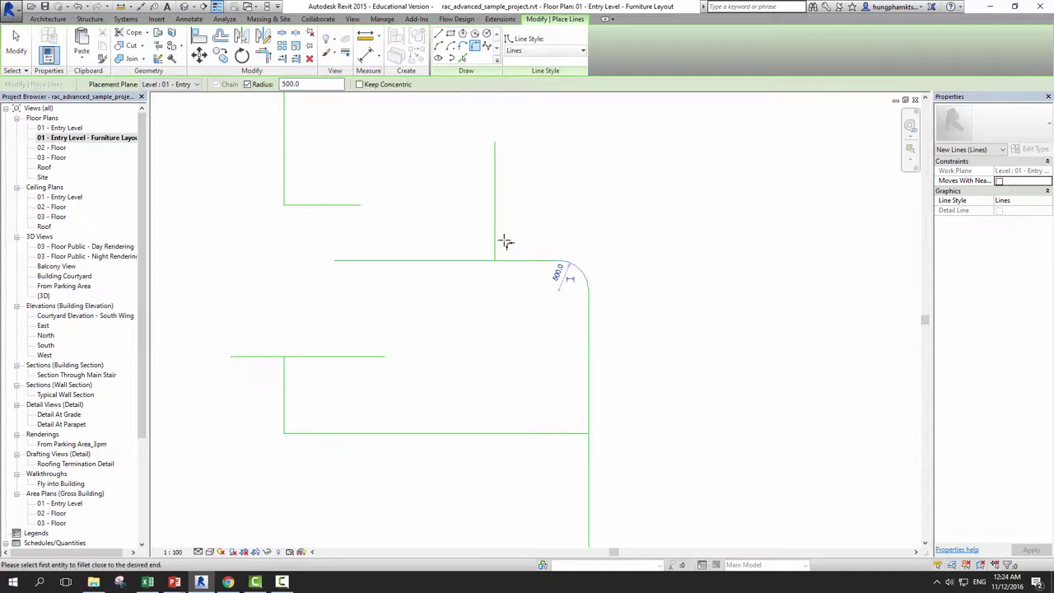
Fillet the upper bracket's corner, then change that arc's radius to 500
{"action": "double_click", "coordinate": [303, 84]}
{"action": "type", "text": "10"}
{"action": "left_click", "coordinate": [284, 173]}
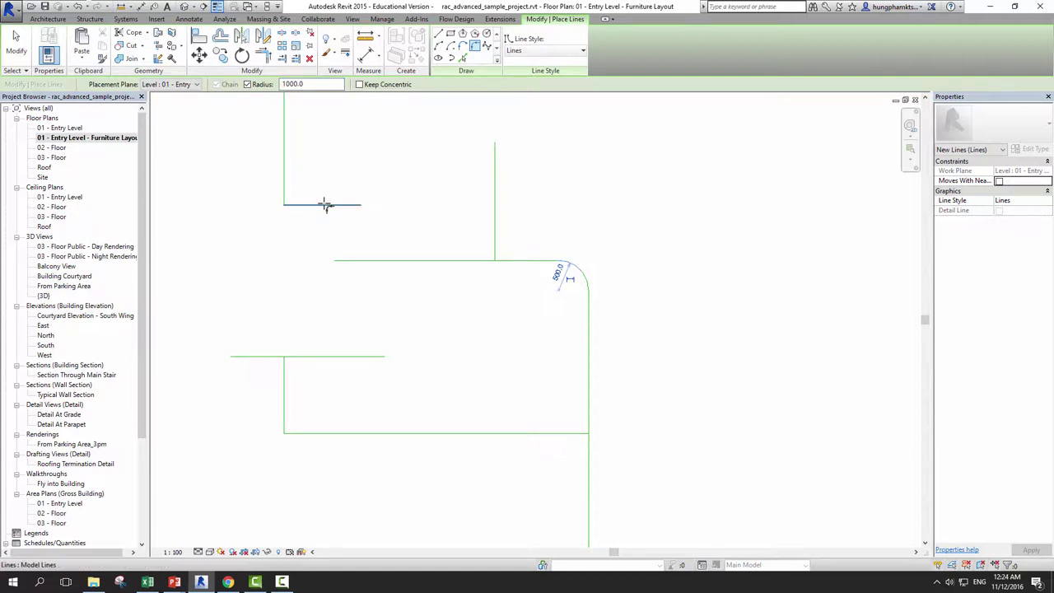
{"action": "left_click", "coordinate": [343, 202]}
{"action": "middle_click_drag", "start_coordinate": [379, 168], "coordinate": [360, 254]}
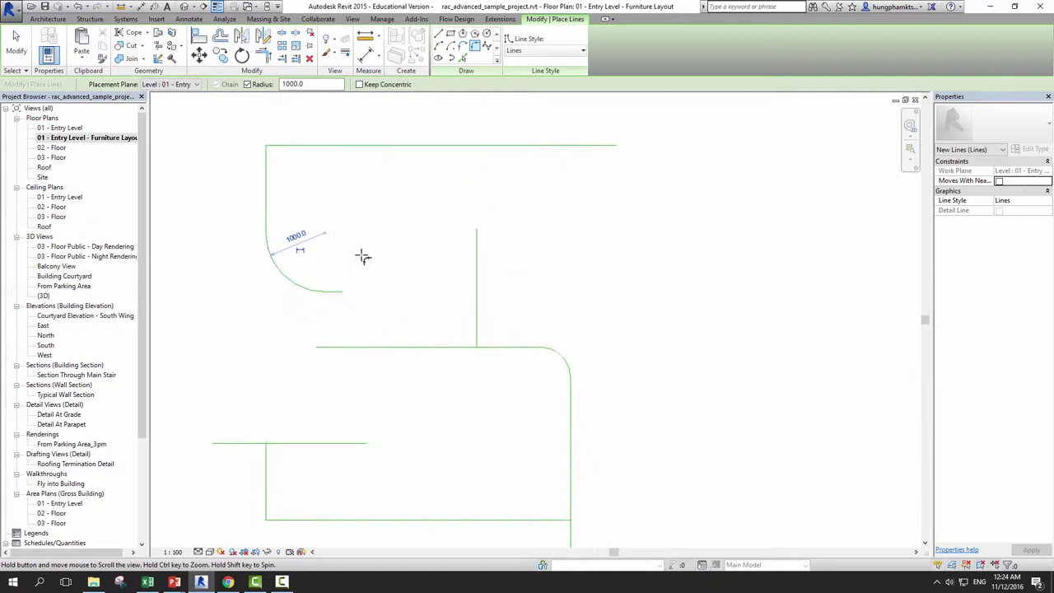
{"action": "left_click", "coordinate": [298, 237]}
{"action": "type", "text": "500"}
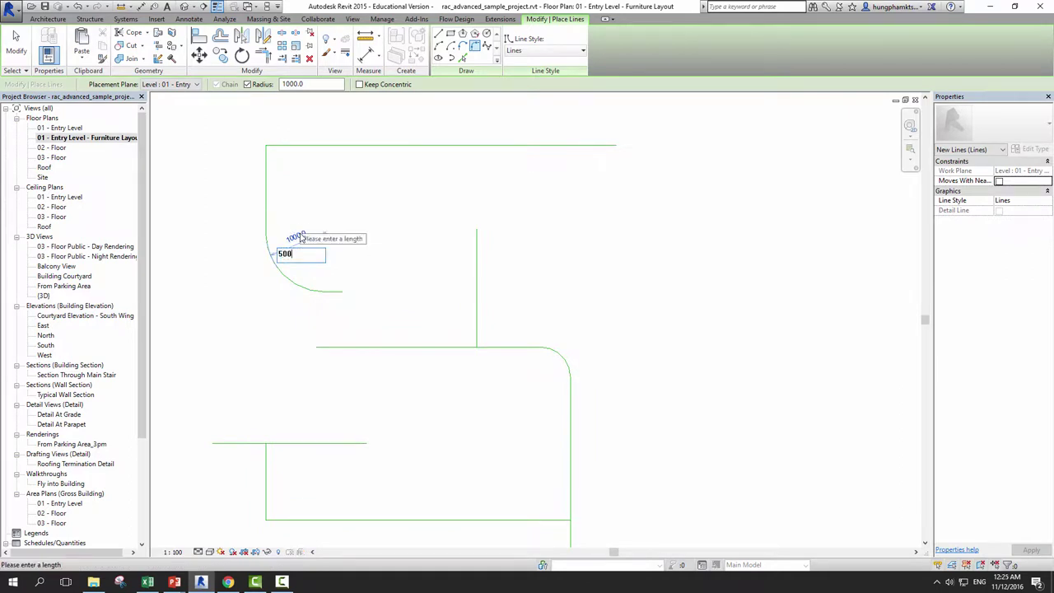
{"action": "key", "text": "Return"}
{"action": "key", "text": "Escape"}
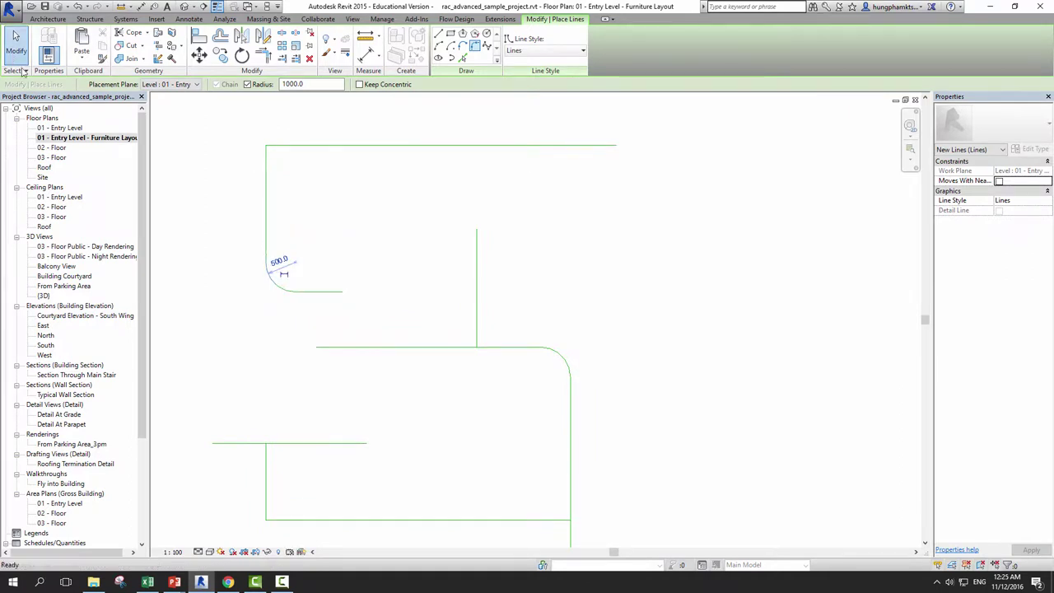
{"action": "key", "text": "Escape"}
{"action": "middle_click_drag", "start_coordinate": [338, 262], "coordinate": [305, 322]}
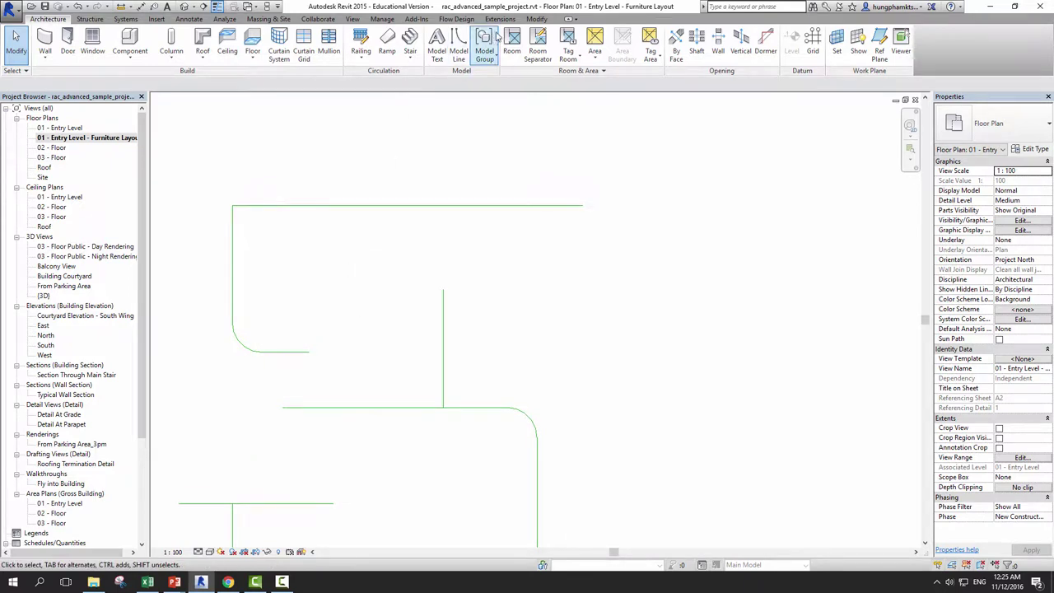
Extend the middle vertical line up to the top horizontal line, then exit and zoom out
{"action": "left_click", "coordinate": [533, 22]}
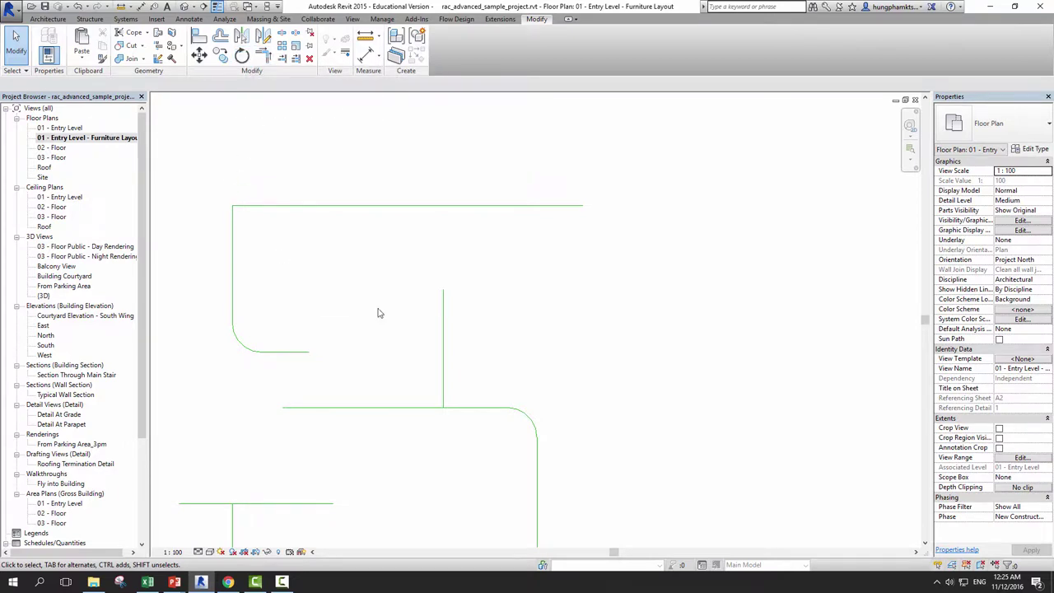
{"action": "left_click", "coordinate": [263, 56]}
{"action": "left_click", "coordinate": [346, 213]}
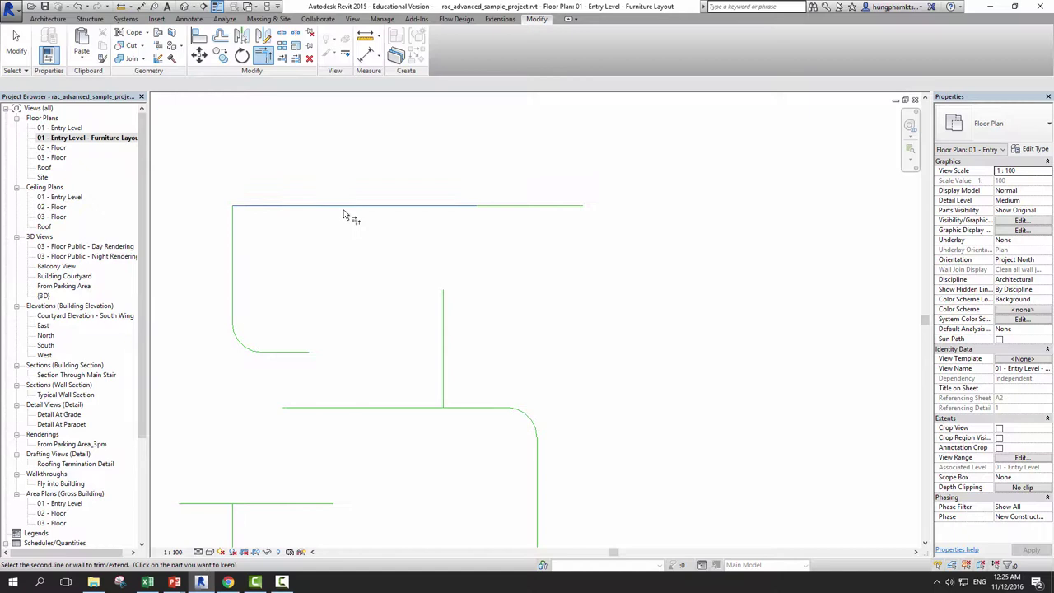
{"action": "left_click", "coordinate": [448, 331]}
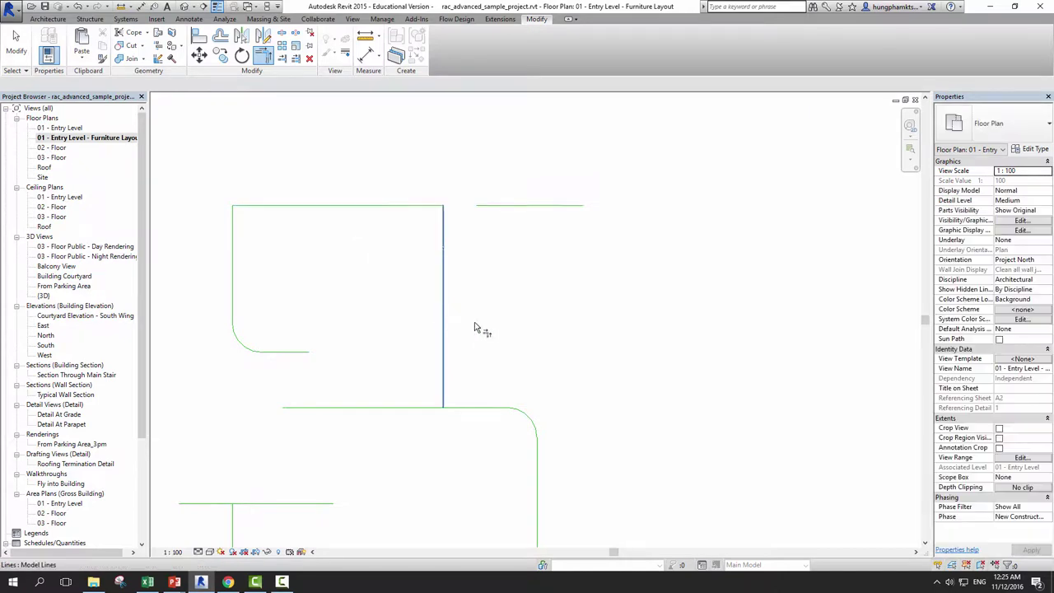
{"action": "left_click", "coordinate": [21, 51]}
{"action": "scroll", "coordinate": [531, 305], "scroll_direction": "down", "scroll_amount": 3}
{"action": "scroll", "coordinate": [531, 309], "scroll_direction": "down", "scroll_amount": 1}
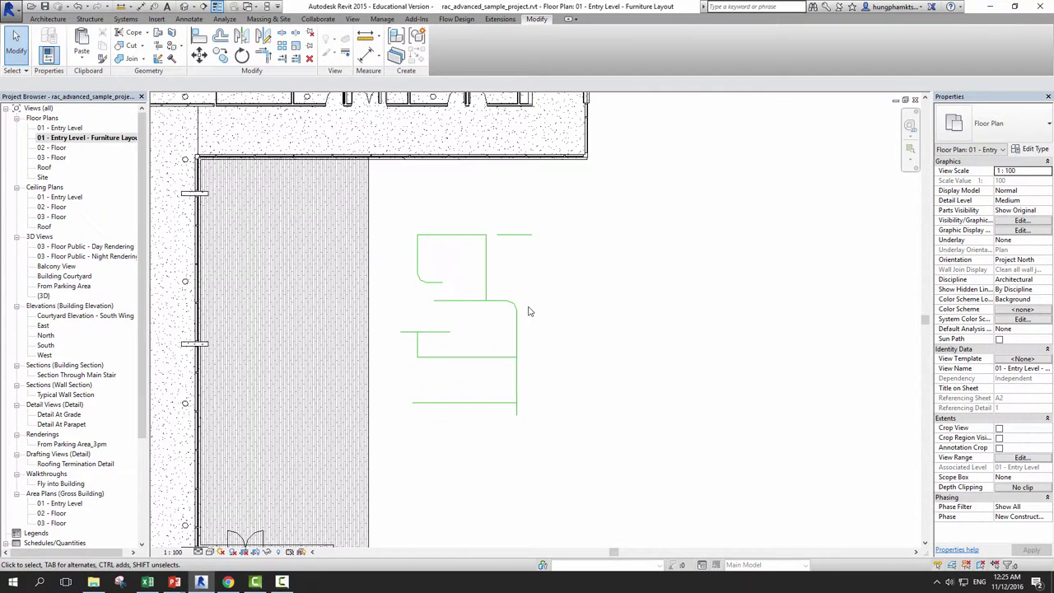
{"action": "mouse_move", "coordinate": [174, 581]}
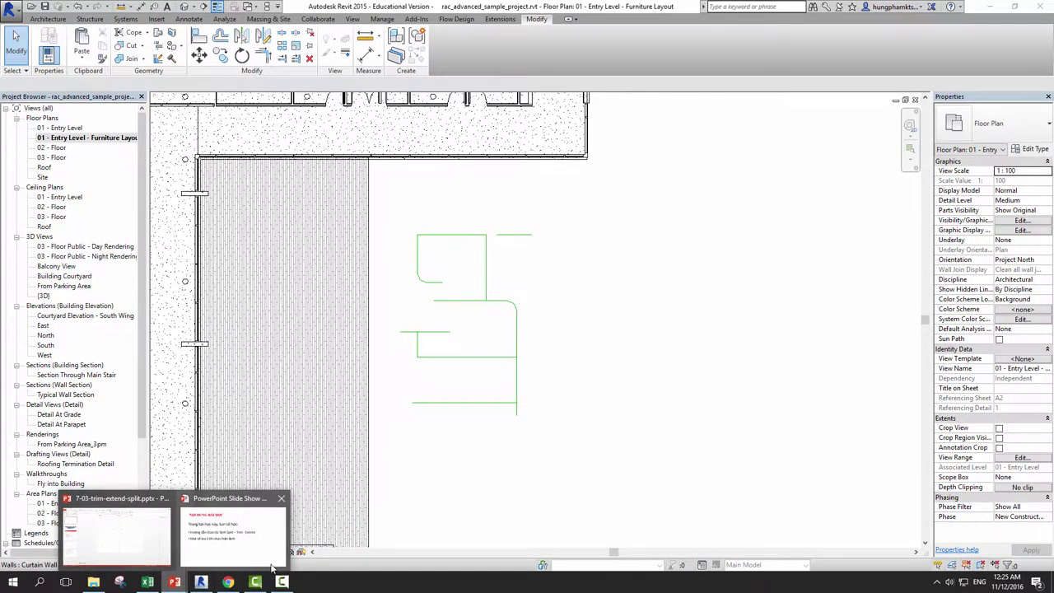
Bring the running PowerPoint slide show forward from the taskbar
{"action": "left_click", "coordinate": [272, 568]}
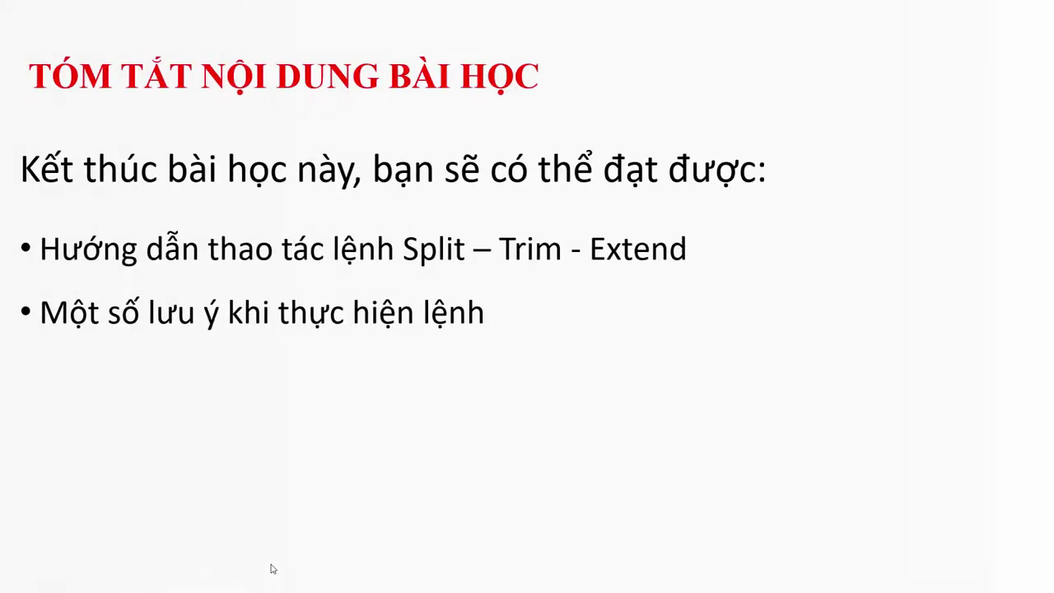